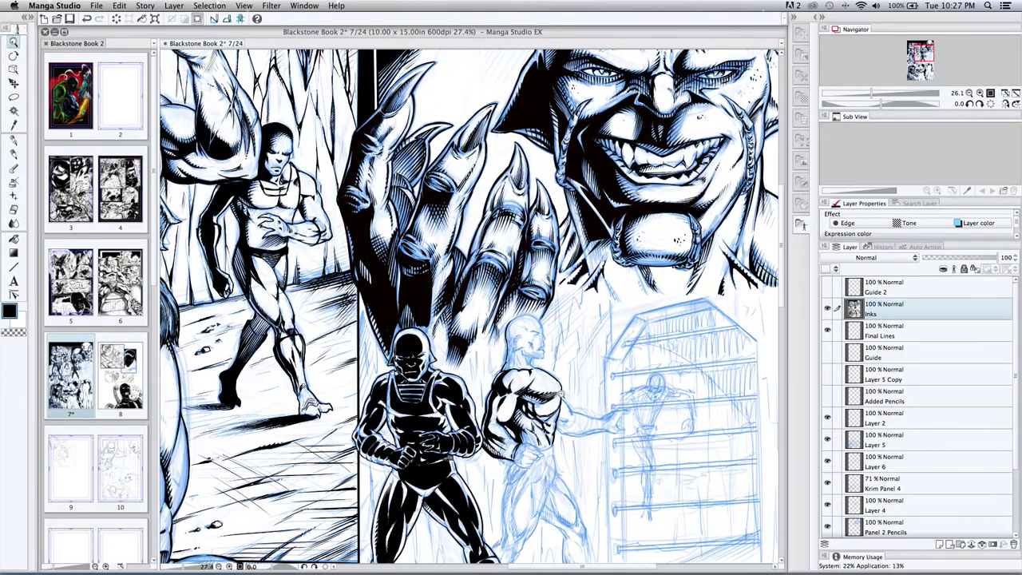
# Ink the bald figure's head outline and facial features over the blue pencils on the Inks layer
pyautogui.scroll(4, 527, 352)
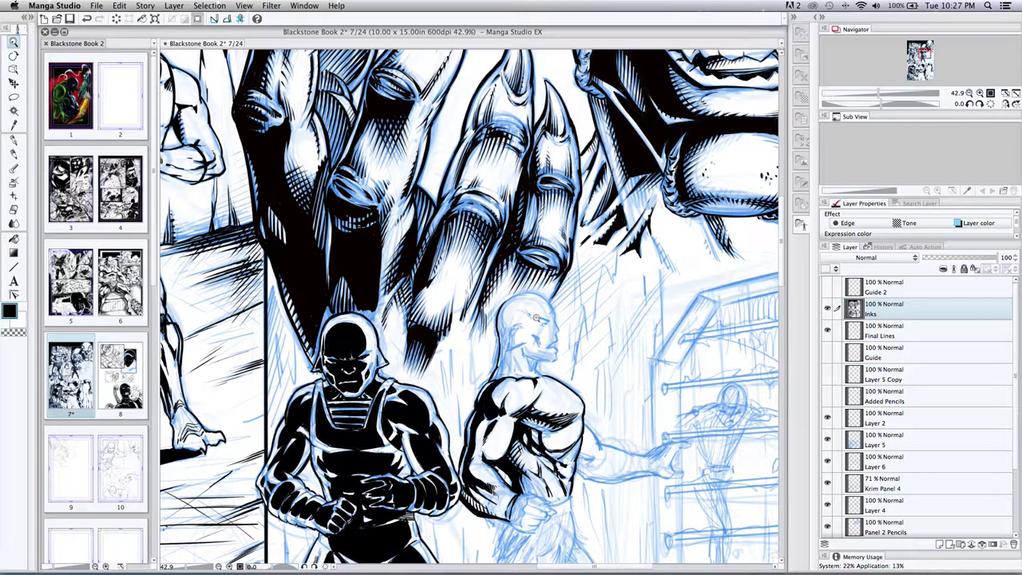
pyautogui.click(14, 140)
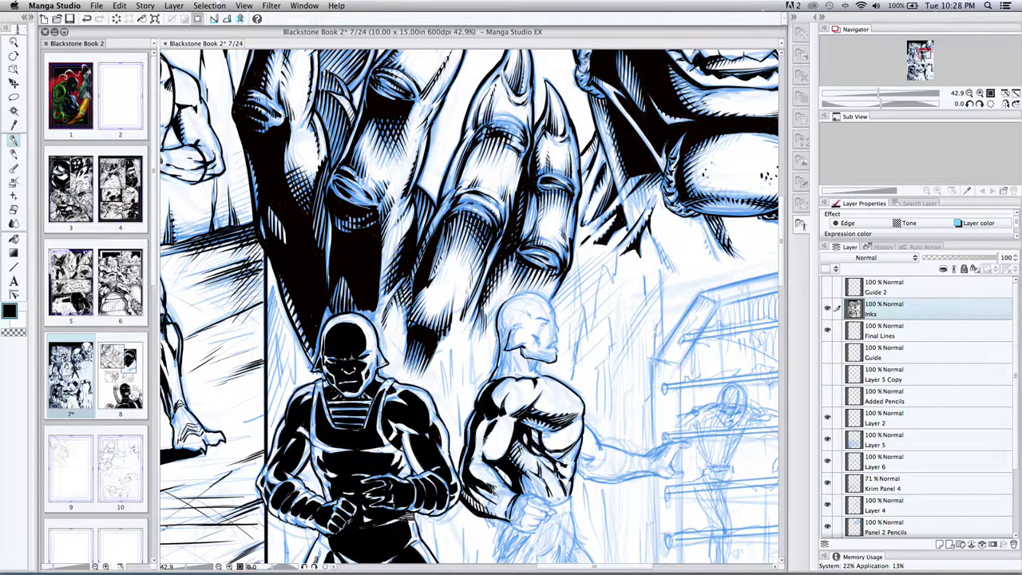
pyautogui.moveTo(528, 293); pyautogui.dragTo(508, 300)
pyautogui.moveTo(512, 295)
pyautogui.mouseDown()
pyautogui.moveTo(502, 303)
pyautogui.moveTo(540, 295)
pyautogui.moveTo(557, 313)
pyautogui.mouseUp()
pyautogui.moveTo(539, 338); pyautogui.dragTo(536, 347)
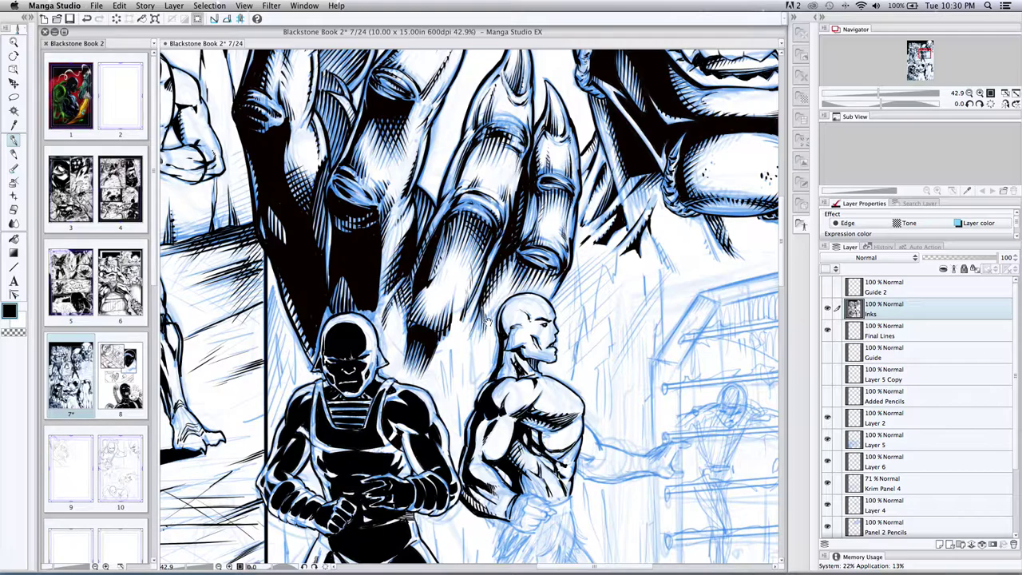
# Add ink touch-ups to the bald figure's jaw and neck
pyautogui.moveTo(488, 322); pyautogui.dragTo(364, 250)
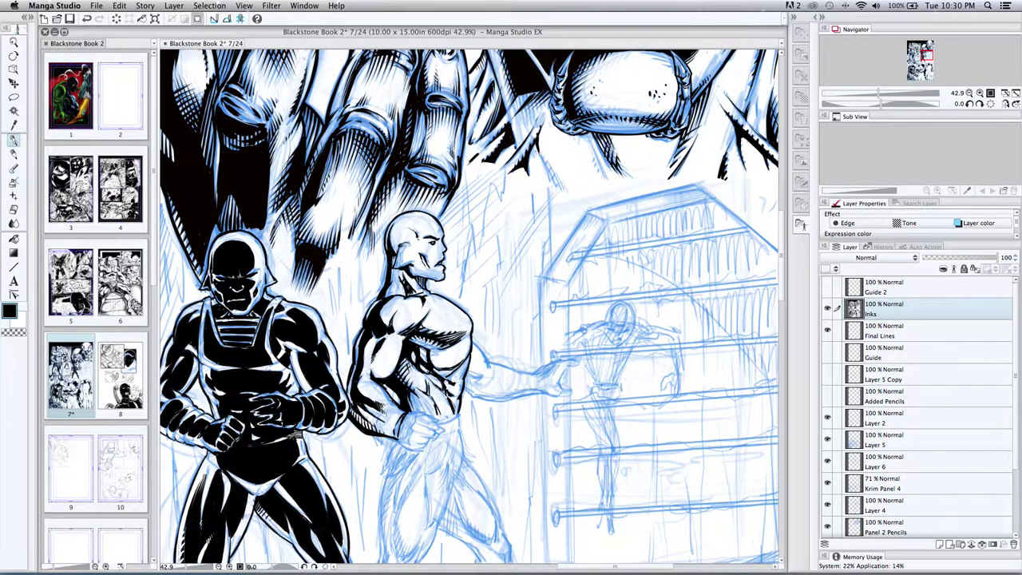
pyautogui.press('p')
pyautogui.moveTo(403, 272); pyautogui.dragTo(408, 279)
pyautogui.press('p')
pyautogui.press('x')
pyautogui.press('x')
# Ink the outer thigh contour of the bald figure's left-hand leg with the pen
pyautogui.moveTo(370, 353); pyautogui.dragTo(356, 274)
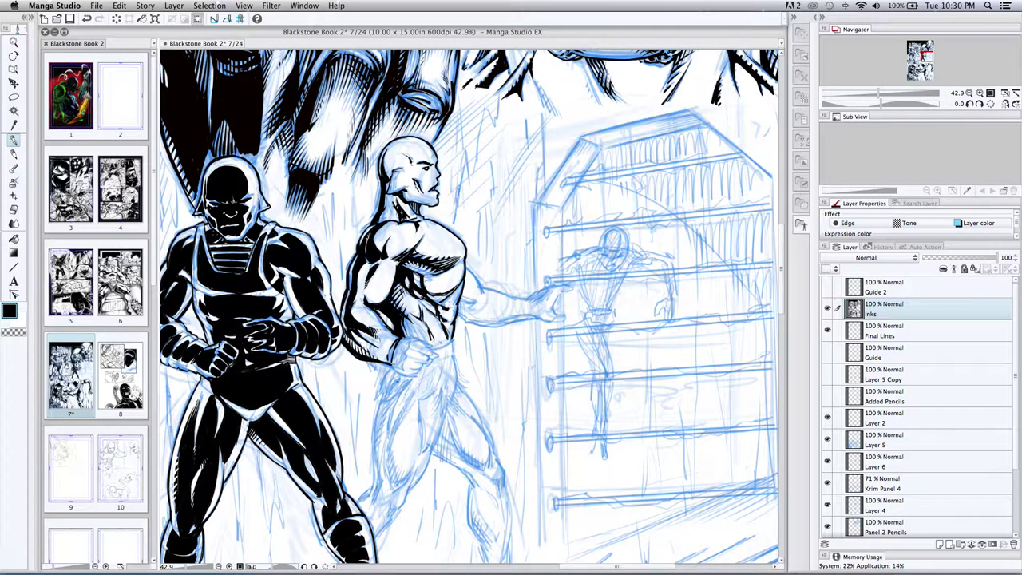
pyautogui.press('p')
pyautogui.press('p')
pyautogui.moveTo(379, 425); pyautogui.dragTo(376, 483)
# Examine the overall page composition and the finished inks on the horned figure in the first panel
pyautogui.click(13, 44)
pyautogui.keyDown('alt'); pyautogui.click(304, 302); pyautogui.keyUp('alt')
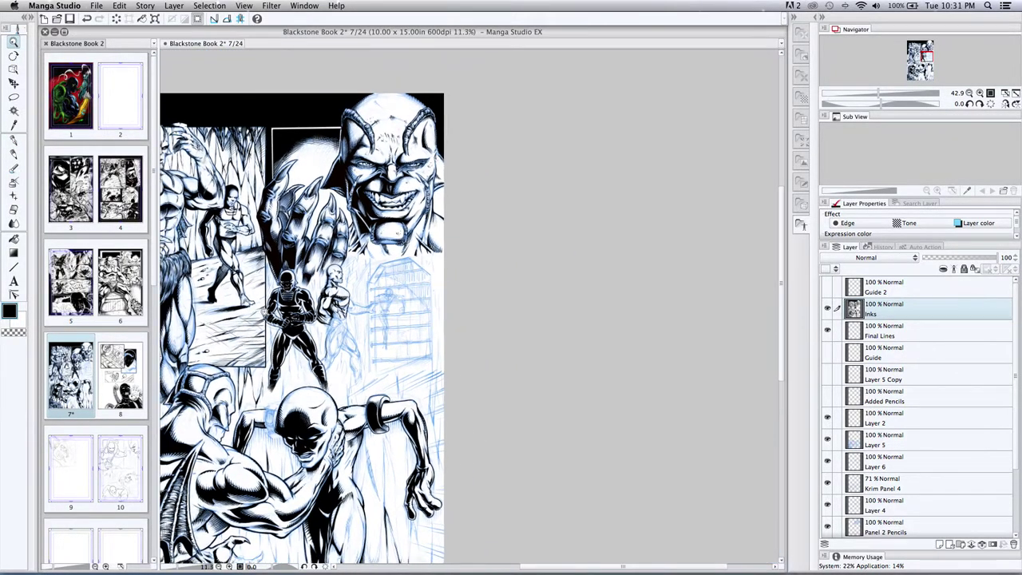
pyautogui.moveTo(268, 316); pyautogui.dragTo(217, 316)
pyautogui.moveTo(300, 319); pyautogui.dragTo(331, 321)
pyautogui.moveTo(244, 319); pyautogui.dragTo(217, 321)
pyautogui.click(216, 319)
pyautogui.keyDown('alt'); pyautogui.click(206, 254); pyautogui.keyUp('alt')
pyautogui.click(176, 207)
pyautogui.moveTo(176, 205); pyautogui.dragTo(206, 206)
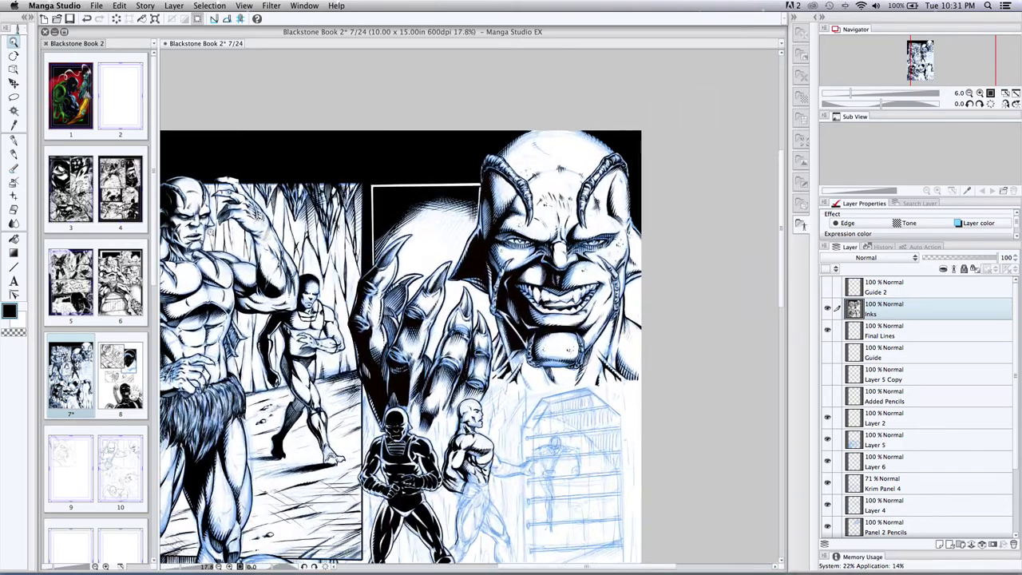
pyautogui.click(176, 205)
pyautogui.moveTo(175, 253); pyautogui.dragTo(300, 317)
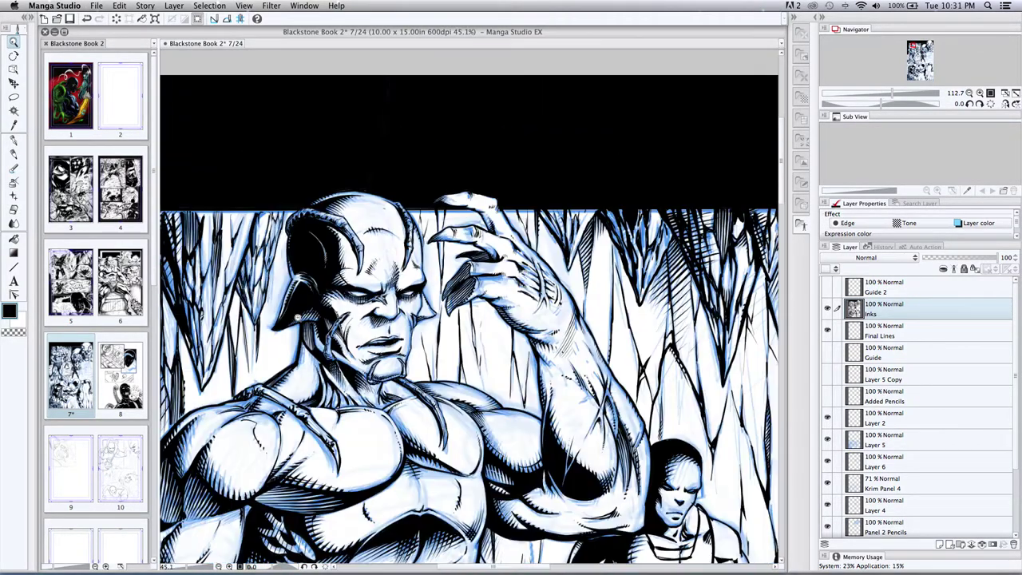
pyautogui.keyDown('alt'); pyautogui.click(302, 317); pyautogui.keyUp('alt')
pyautogui.keyDown('alt'); pyautogui.click(307, 304); pyautogui.keyUp('alt')
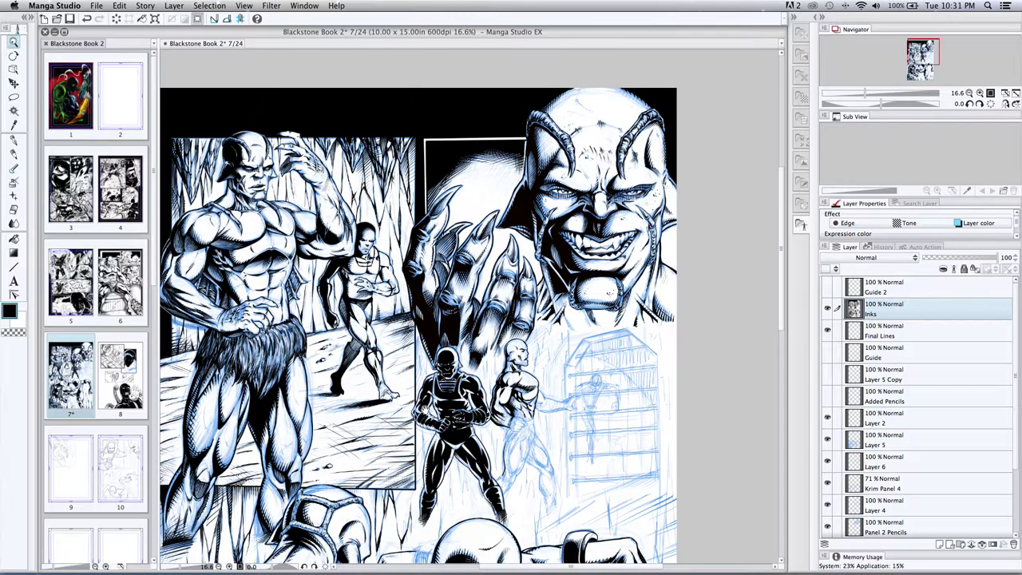
# Extend the outer ink contour of the bald figure's left-hand leg down past the knee
pyautogui.click(369, 373)
pyautogui.click(389, 399)
pyautogui.click(425, 408)
pyautogui.scroll(-1, 425, 408)
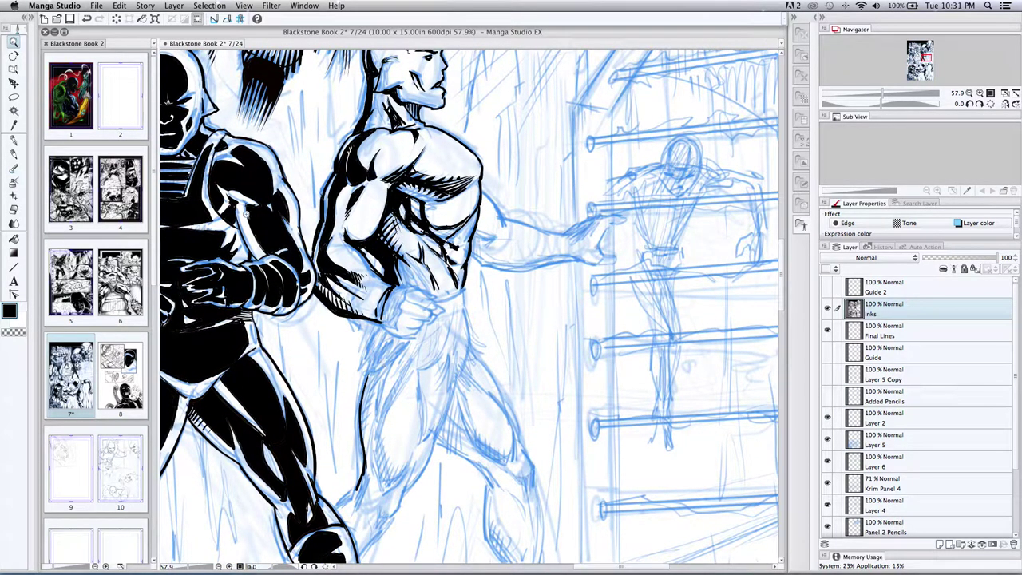
pyautogui.press('p')
pyautogui.moveTo(365, 380); pyautogui.dragTo(360, 404)
pyautogui.moveTo(360, 484); pyautogui.dragTo(339, 508)
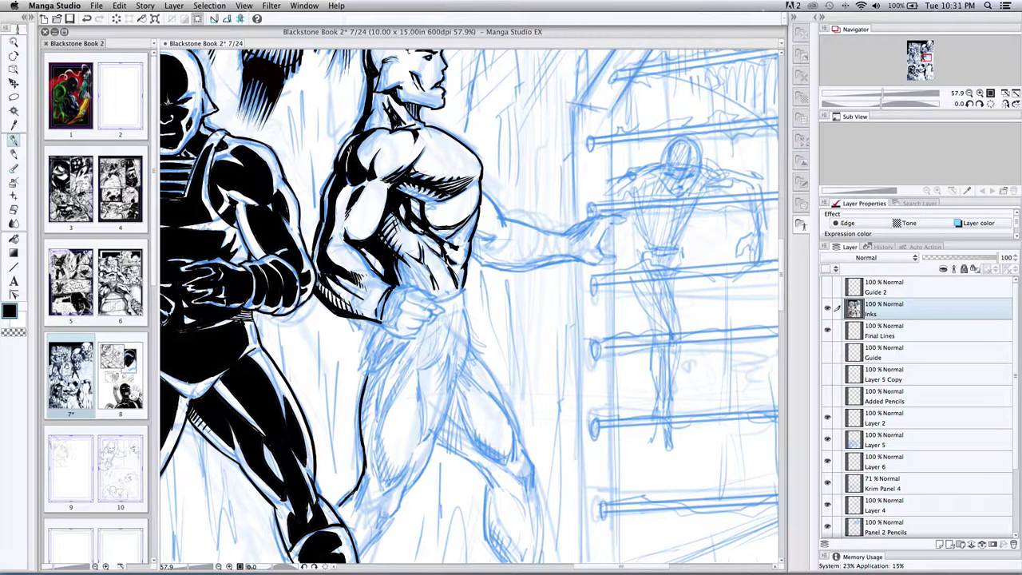
# Ink the inner contour of the left-hand leg from the crotch down to the lower leg
pyautogui.moveTo(453, 382)
pyautogui.mouseDown()
pyautogui.moveTo(406, 491)
pyautogui.moveTo(418, 475)
pyautogui.mouseUp()
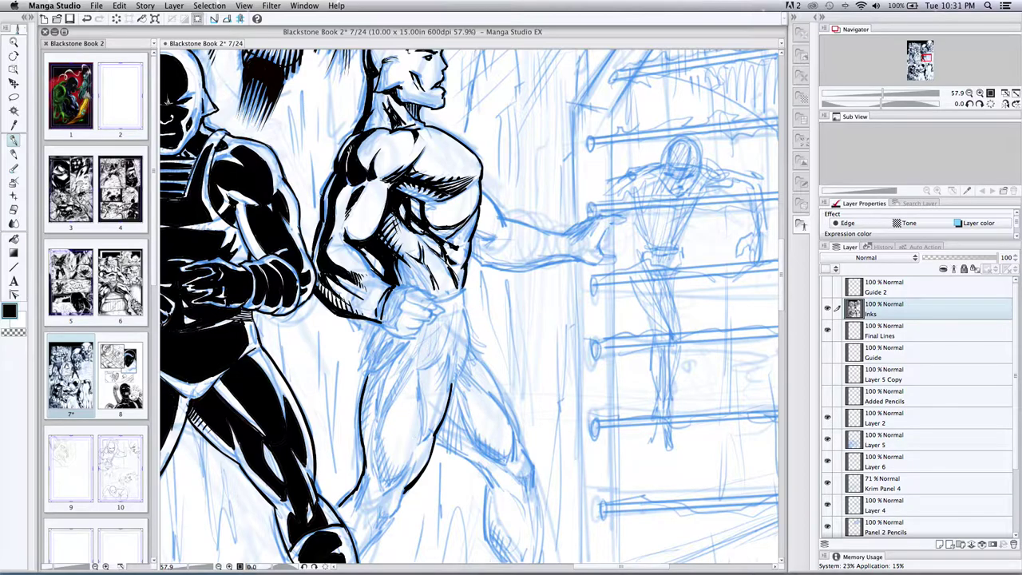
pyautogui.moveTo(407, 486); pyautogui.dragTo(381, 533)
pyautogui.moveTo(384, 530); pyautogui.dragTo(369, 547)
# Redo the ink outline of the bald figure's right-hand leg, covering both sides from hip to ankle
pyautogui.moveTo(431, 435)
pyautogui.mouseDown()
pyautogui.moveTo(481, 469)
pyautogui.moveTo(513, 557)
pyautogui.moveTo(529, 480)
pyautogui.moveTo(507, 410)
pyautogui.moveTo(471, 356)
pyautogui.mouseUp()
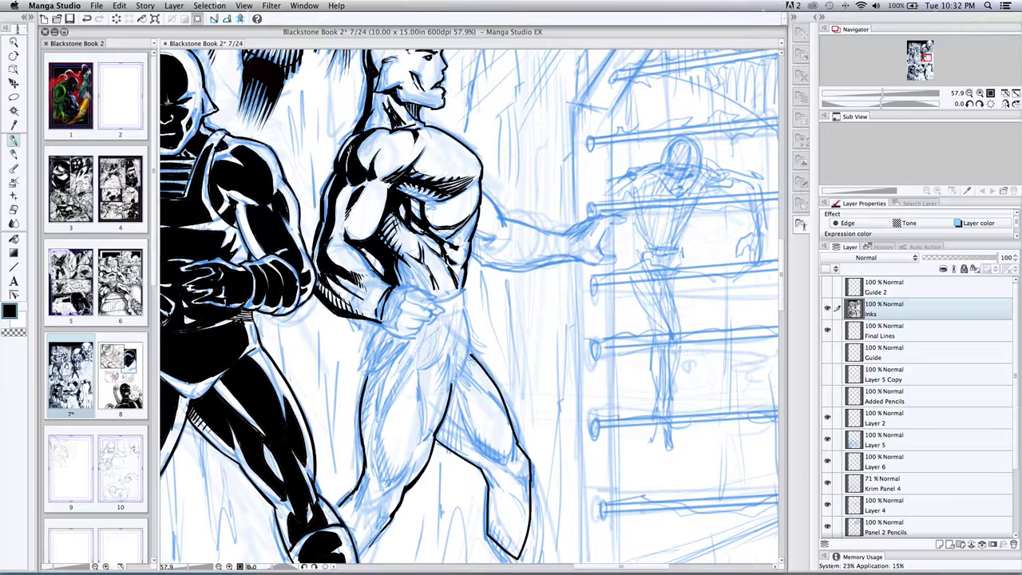
pyautogui.press('super+z')
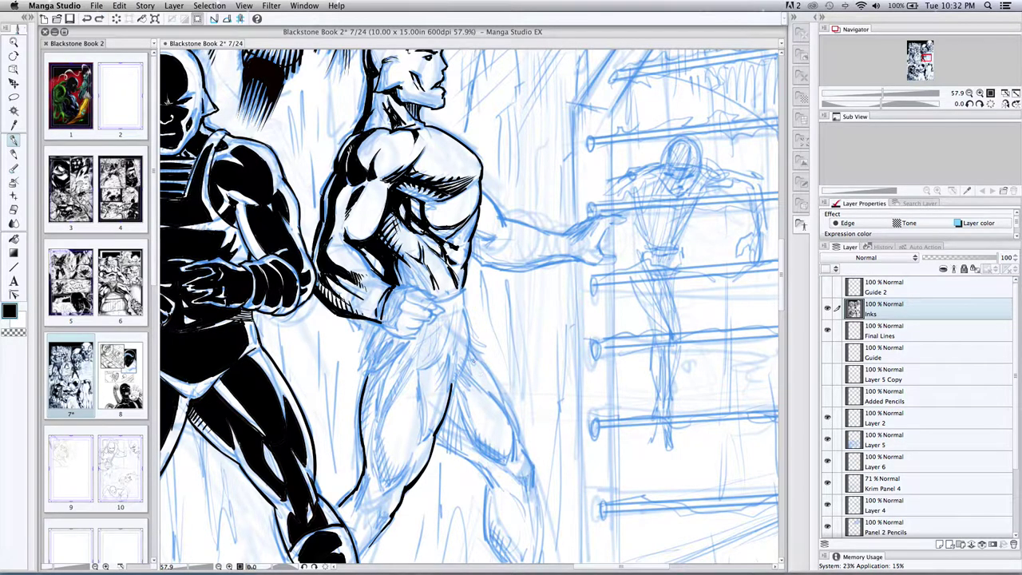
pyautogui.moveTo(435, 437); pyautogui.dragTo(491, 488)
pyautogui.moveTo(483, 472); pyautogui.dragTo(489, 540)
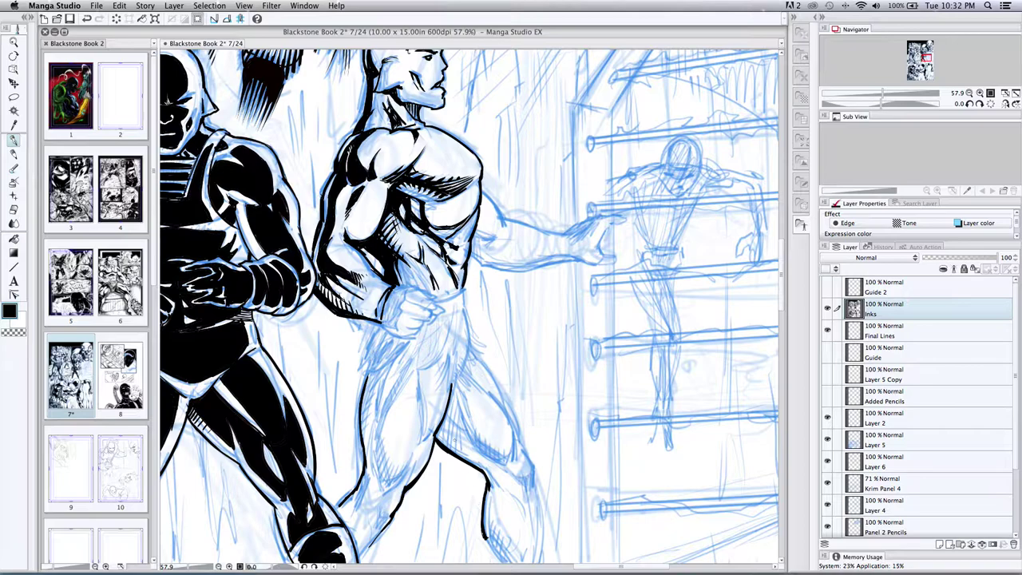
pyautogui.moveTo(402, 490); pyautogui.dragTo(370, 418)
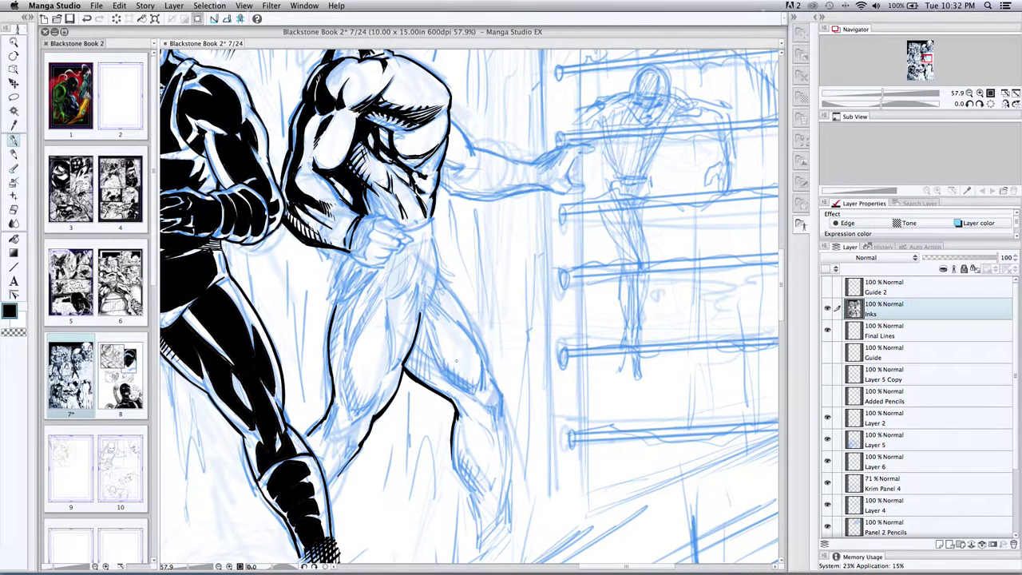
pyautogui.moveTo(452, 447); pyautogui.dragTo(475, 491)
pyautogui.moveTo(464, 484); pyautogui.dragTo(477, 534)
pyautogui.moveTo(474, 511); pyautogui.dragTo(478, 537)
pyautogui.moveTo(470, 488); pyautogui.dragTo(482, 500)
pyautogui.moveTo(440, 282)
pyautogui.mouseDown()
pyautogui.moveTo(468, 317)
pyautogui.moveTo(470, 368)
pyautogui.moveTo(487, 370)
pyautogui.moveTo(500, 403)
pyautogui.moveTo(505, 505)
pyautogui.mouseUp()
pyautogui.moveTo(511, 459); pyautogui.dragTo(504, 525)
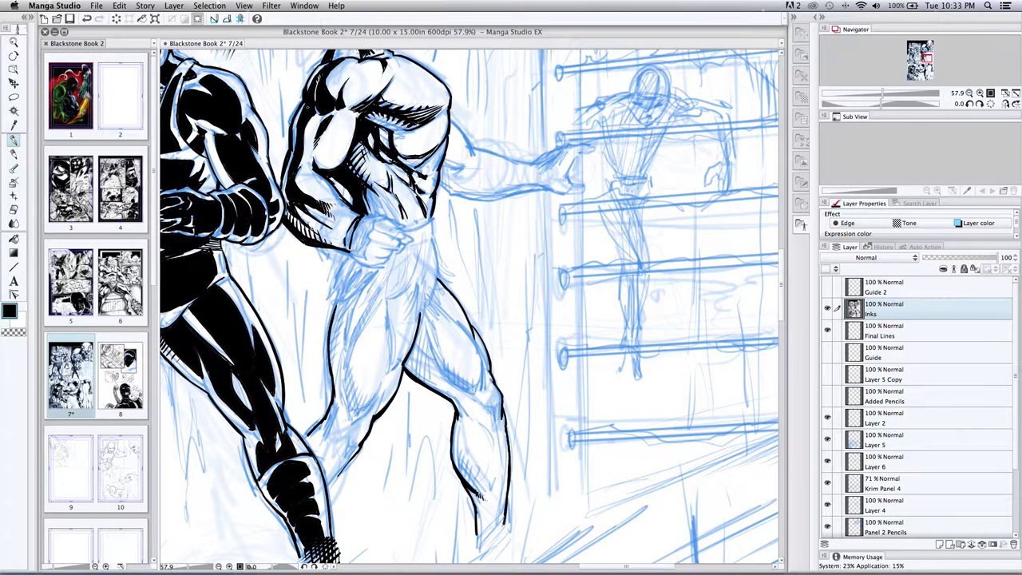
# Ink the thigh muscle and knee contours inside the right-hand leg
pyautogui.moveTo(432, 341); pyautogui.dragTo(444, 373)
pyautogui.moveTo(444, 375)
pyautogui.mouseDown()
pyautogui.moveTo(468, 391)
pyautogui.moveTo(481, 384)
pyautogui.moveTo(482, 364)
pyautogui.mouseUp()
pyautogui.moveTo(467, 345)
pyautogui.mouseDown()
pyautogui.moveTo(490, 409)
pyautogui.moveTo(501, 403)
pyautogui.moveTo(487, 411)
pyautogui.moveTo(498, 424)
pyautogui.moveTo(493, 444)
pyautogui.mouseUp()
pyautogui.moveTo(425, 355); pyautogui.dragTo(437, 365)
pyautogui.moveTo(427, 325)
pyautogui.mouseDown()
pyautogui.moveTo(432, 334)
pyautogui.moveTo(447, 321)
pyautogui.moveTo(470, 345)
pyautogui.moveTo(434, 312)
pyautogui.moveTo(444, 321)
pyautogui.mouseUp()
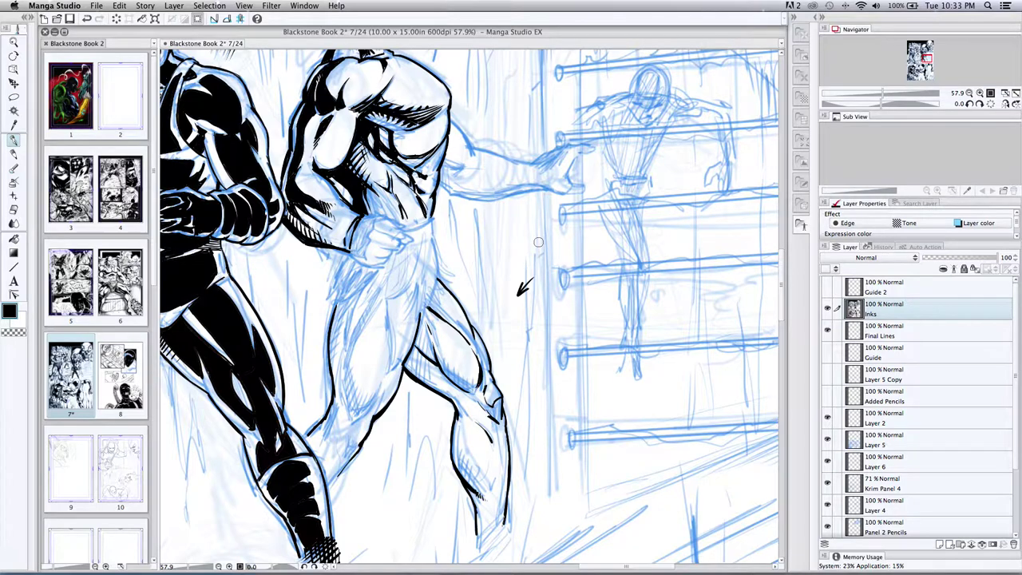
# Mark the light direction beside the figure and outline the shadow shapes on the right-hand thigh and calf
pyautogui.moveTo(581, 247)
pyautogui.mouseDown()
pyautogui.moveTo(586, 260)
pyautogui.moveTo(574, 244)
pyautogui.mouseUp()
pyautogui.moveTo(474, 385)
pyautogui.mouseDown()
pyautogui.moveTo(444, 361)
pyautogui.moveTo(430, 315)
pyautogui.mouseUp()
pyautogui.moveTo(433, 367); pyautogui.dragTo(438, 373)
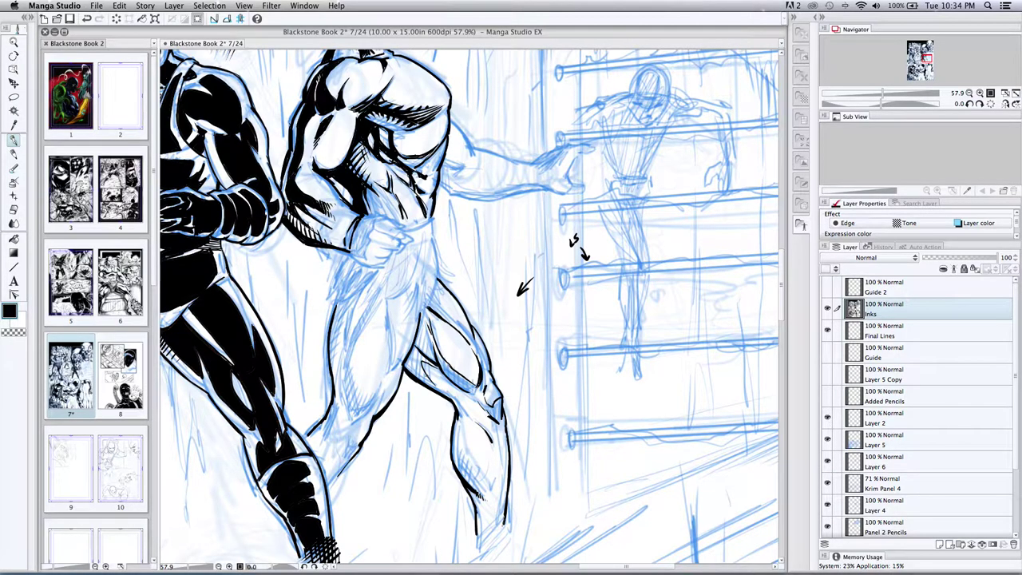
pyautogui.moveTo(423, 334)
pyautogui.mouseDown()
pyautogui.moveTo(429, 354)
pyautogui.moveTo(426, 336)
pyautogui.mouseUp()
pyautogui.moveTo(434, 287); pyautogui.dragTo(465, 338)
pyautogui.moveTo(469, 389)
pyautogui.mouseDown()
pyautogui.moveTo(476, 394)
pyautogui.moveTo(461, 397)
pyautogui.moveTo(465, 408)
pyautogui.moveTo(454, 393)
pyautogui.moveTo(477, 424)
pyautogui.mouseUp()
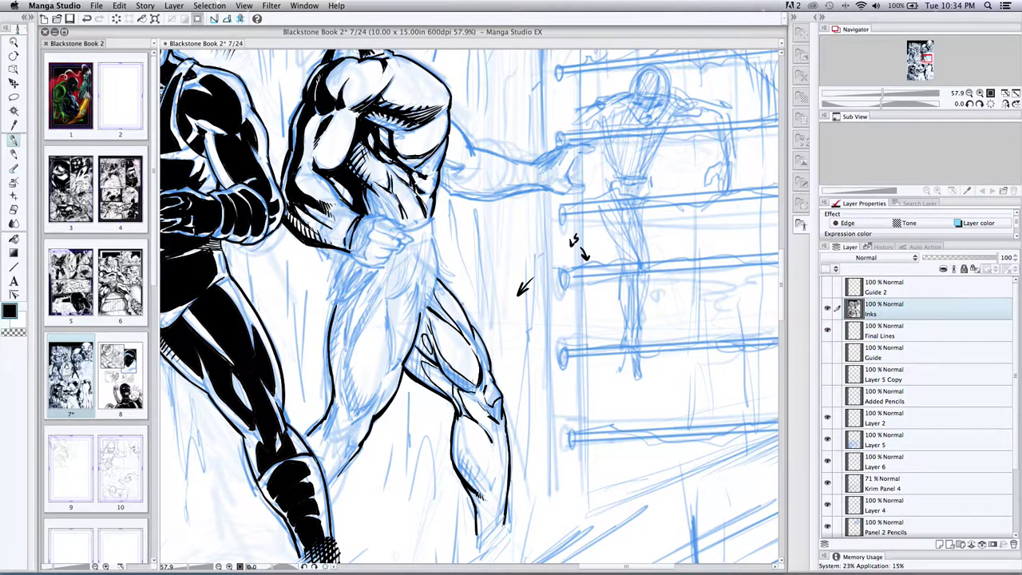
pyautogui.moveTo(468, 417)
pyautogui.mouseDown()
pyautogui.moveTo(463, 466)
pyautogui.moveTo(485, 501)
pyautogui.moveTo(455, 457)
pyautogui.moveTo(453, 468)
pyautogui.moveTo(450, 447)
pyautogui.mouseUp()
pyautogui.moveTo(461, 418)
pyautogui.mouseDown()
pyautogui.moveTo(451, 446)
pyautogui.moveTo(457, 426)
pyautogui.mouseUp()
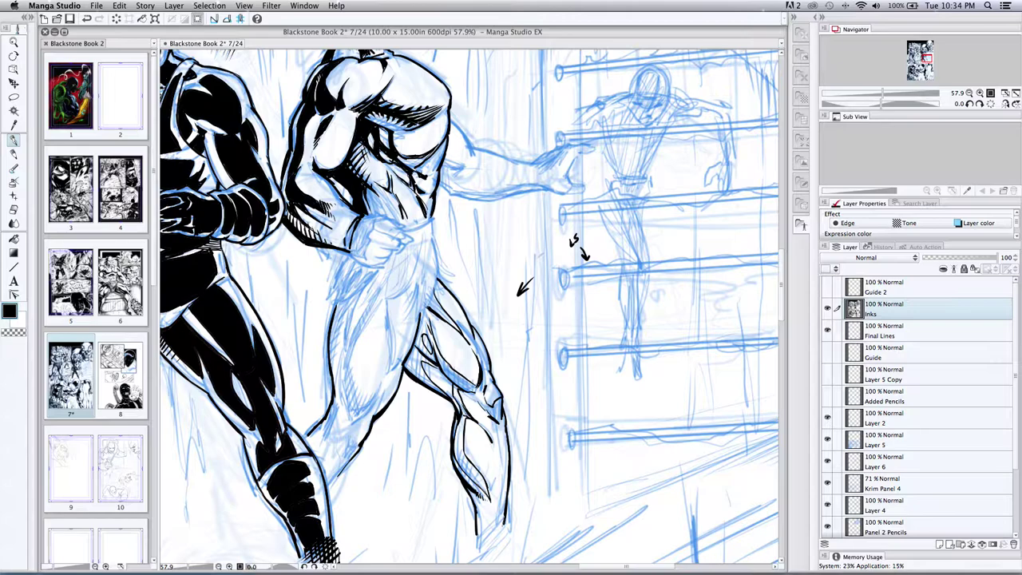
pyautogui.moveTo(491, 485); pyautogui.dragTo(487, 496)
# Ink the front of the bald figure's fur loincloth with short tapered strokes
pyautogui.moveTo(422, 289); pyautogui.dragTo(421, 314)
pyautogui.moveTo(436, 271); pyautogui.dragTo(429, 304)
pyautogui.moveTo(439, 266)
pyautogui.mouseDown()
pyautogui.moveTo(433, 291)
pyautogui.moveTo(435, 269)
pyautogui.moveTo(443, 294)
pyautogui.mouseUp()
pyautogui.moveTo(451, 273); pyautogui.dragTo(443, 284)
pyautogui.moveTo(454, 273); pyautogui.dragTo(439, 278)
pyautogui.moveTo(444, 254); pyautogui.dragTo(436, 270)
pyautogui.moveTo(438, 240); pyautogui.dragTo(412, 314)
pyautogui.moveTo(421, 288)
pyautogui.mouseDown()
pyautogui.moveTo(406, 317)
pyautogui.moveTo(406, 305)
pyautogui.mouseUp()
pyautogui.moveTo(417, 280)
pyautogui.mouseDown()
pyautogui.moveTo(407, 304)
pyautogui.moveTo(391, 296)
pyautogui.mouseUp()
pyautogui.moveTo(410, 280); pyautogui.dragTo(398, 291)
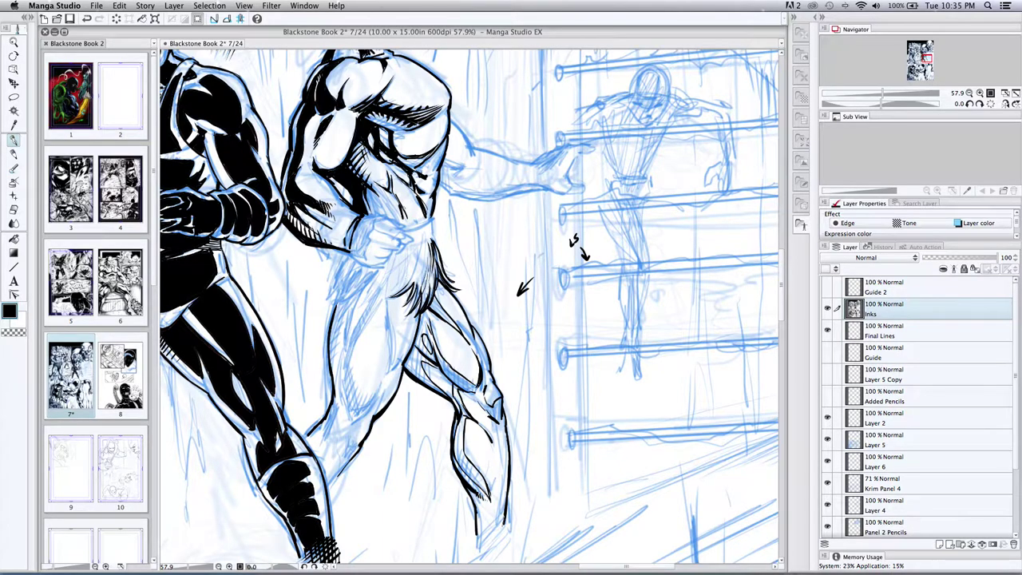
pyautogui.moveTo(409, 280); pyautogui.dragTo(390, 293)
pyautogui.moveTo(420, 252)
pyautogui.mouseDown()
pyautogui.moveTo(411, 285)
pyautogui.moveTo(404, 276)
pyautogui.mouseUp()
pyautogui.moveTo(414, 256); pyautogui.dragTo(402, 275)
# Reinforce the contour lines enclosing the shadow shapes on the right-hand thigh
pyautogui.moveTo(432, 364); pyautogui.dragTo(442, 371)
pyautogui.moveTo(431, 309); pyautogui.dragTo(426, 323)
pyautogui.moveTo(467, 349)
pyautogui.mouseDown()
pyautogui.moveTo(487, 370)
pyautogui.moveTo(476, 394)
pyautogui.mouseUp()
pyautogui.press('g')
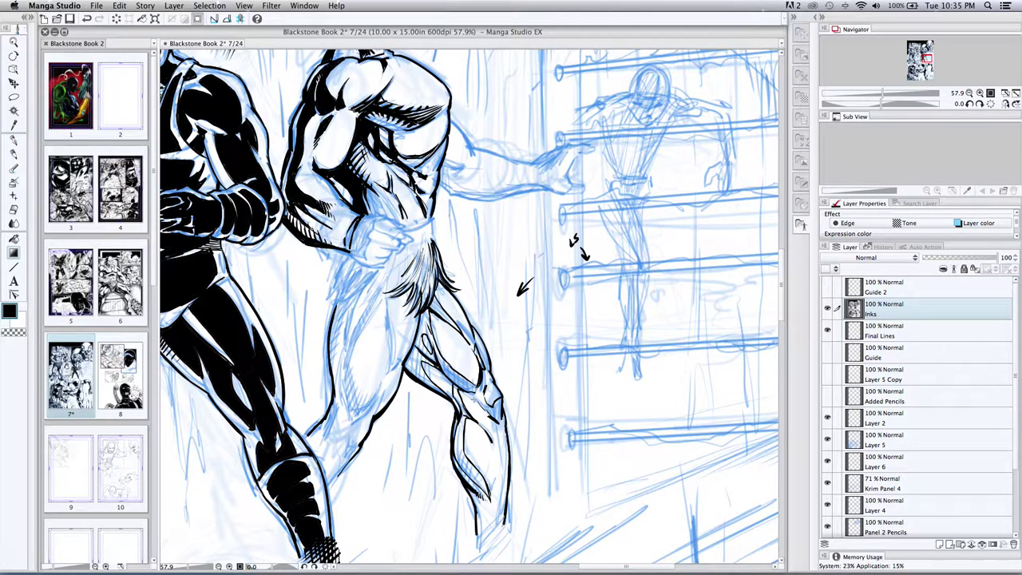
pyautogui.press('g')
pyautogui.click(426, 331)
pyautogui.press('super+z')
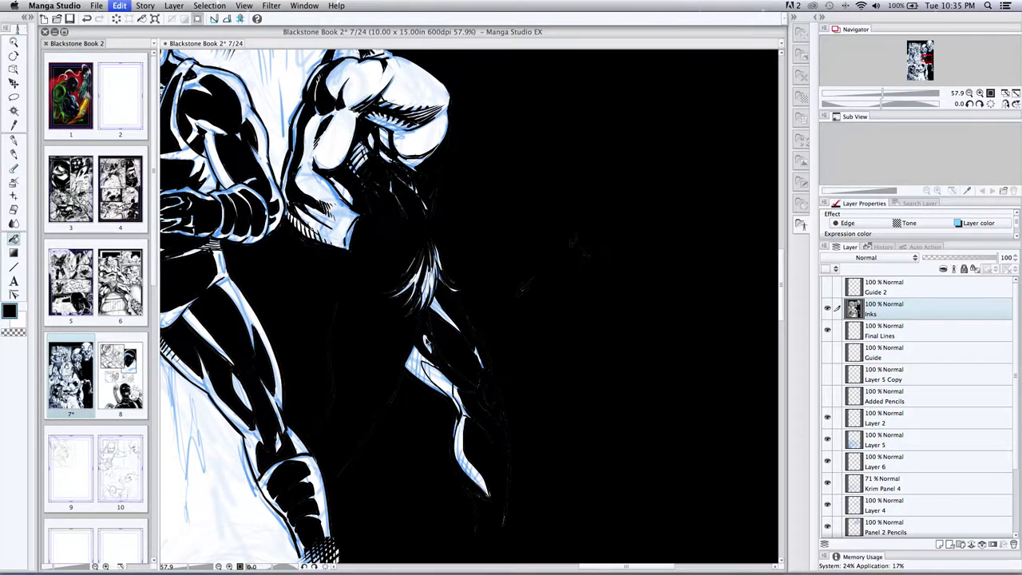
# Fill the outlined shadow shapes on the right-hand thigh and calf with solid black
pyautogui.press('p')
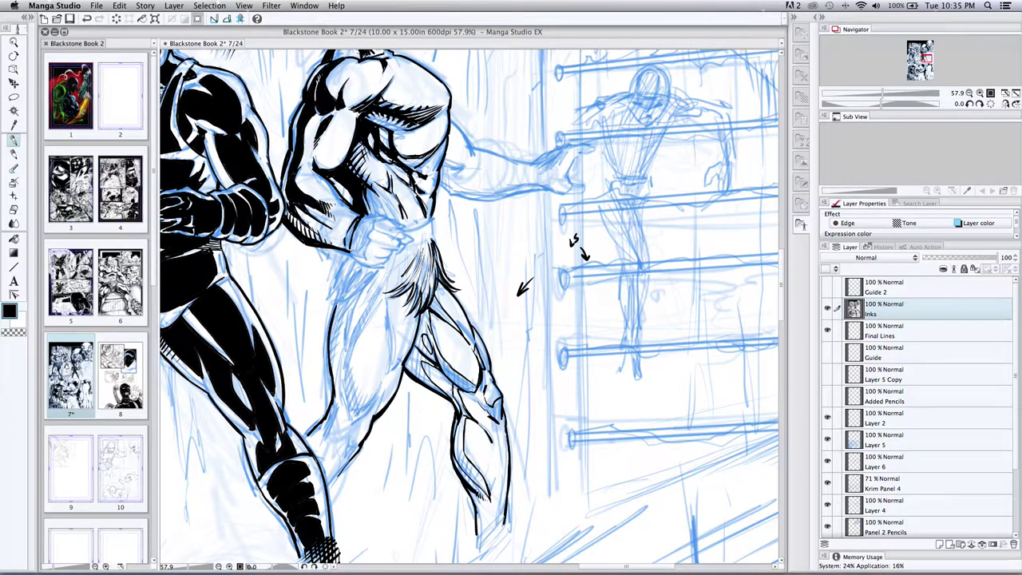
pyautogui.press('g')
pyautogui.press('g')
pyautogui.click(418, 356)
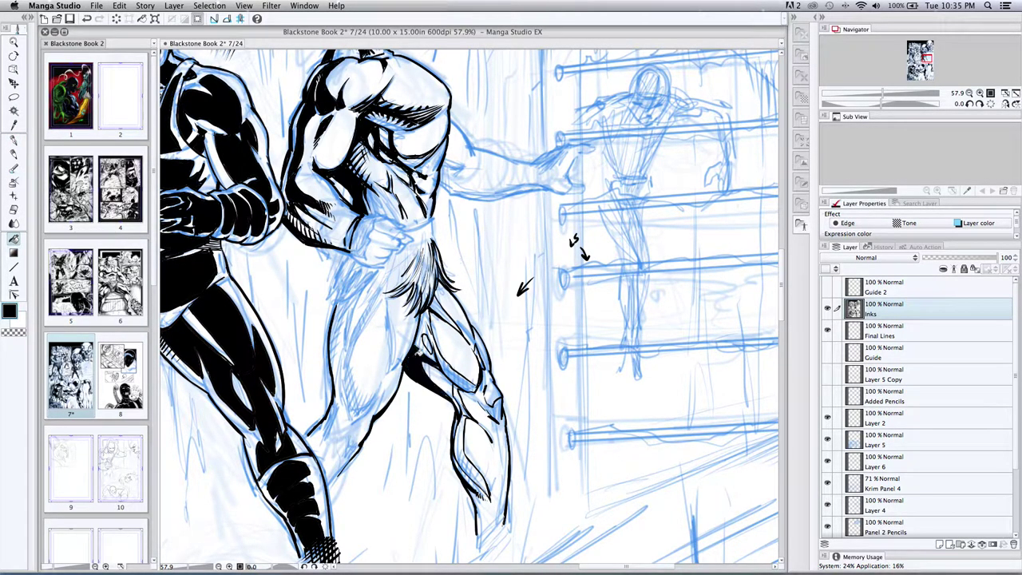
pyautogui.click(425, 325)
pyautogui.click(439, 312)
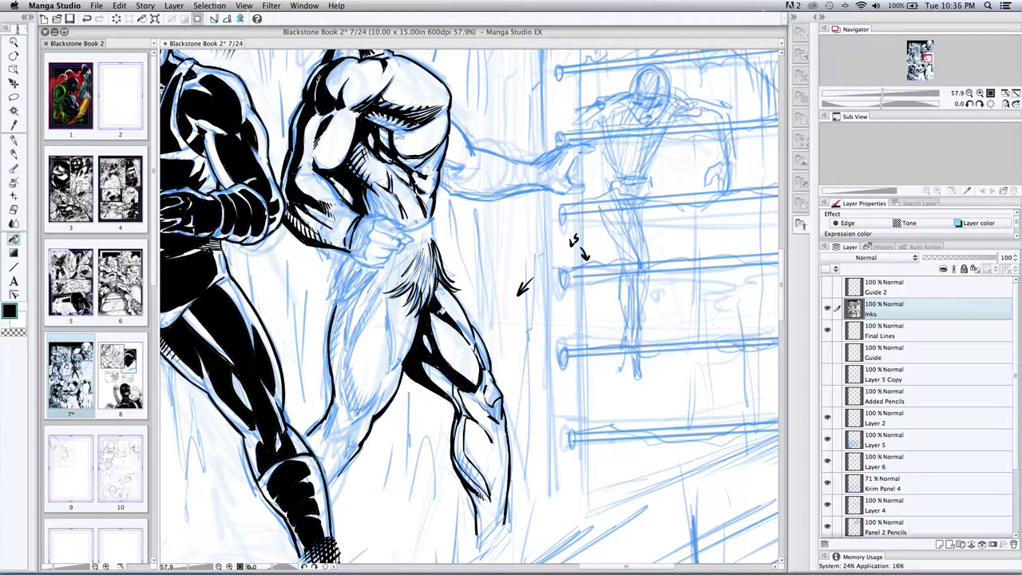
pyautogui.click(479, 356)
pyautogui.click(462, 399)
pyautogui.click(466, 423)
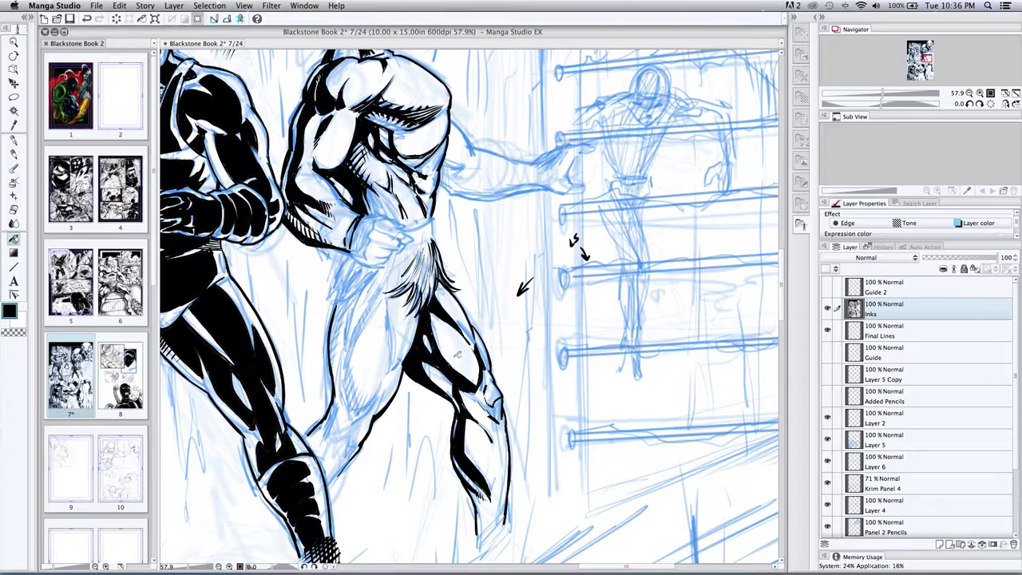
# Add hatching and black accents along the thigh, knee and calf of the right-hand leg
pyautogui.press('p')
pyautogui.press('p')
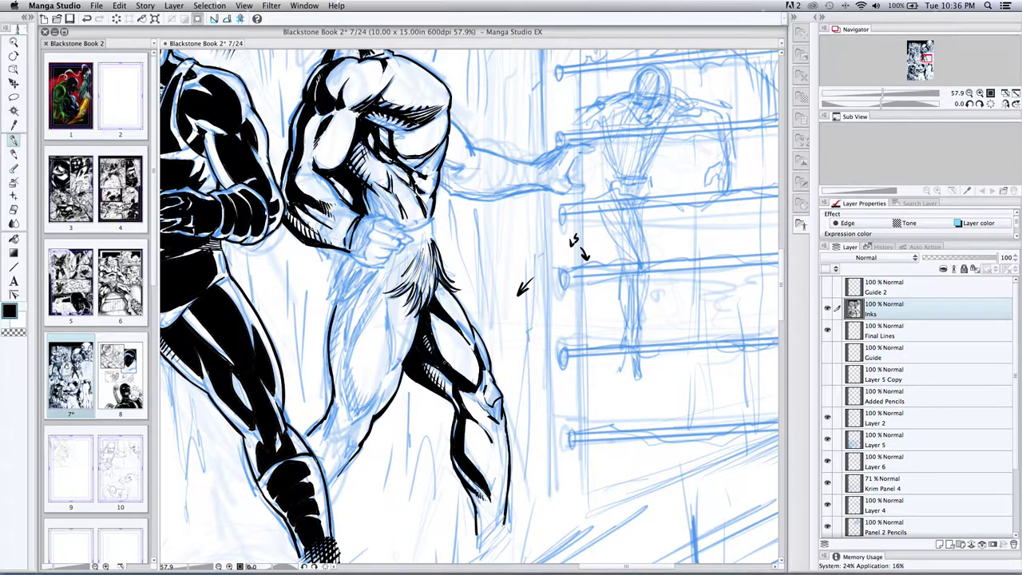
pyautogui.moveTo(470, 381); pyautogui.dragTo(479, 385)
pyautogui.moveTo(492, 490); pyautogui.dragTo(493, 508)
pyautogui.moveTo(492, 442); pyautogui.dragTo(498, 459)
pyautogui.moveTo(494, 398); pyautogui.dragTo(502, 421)
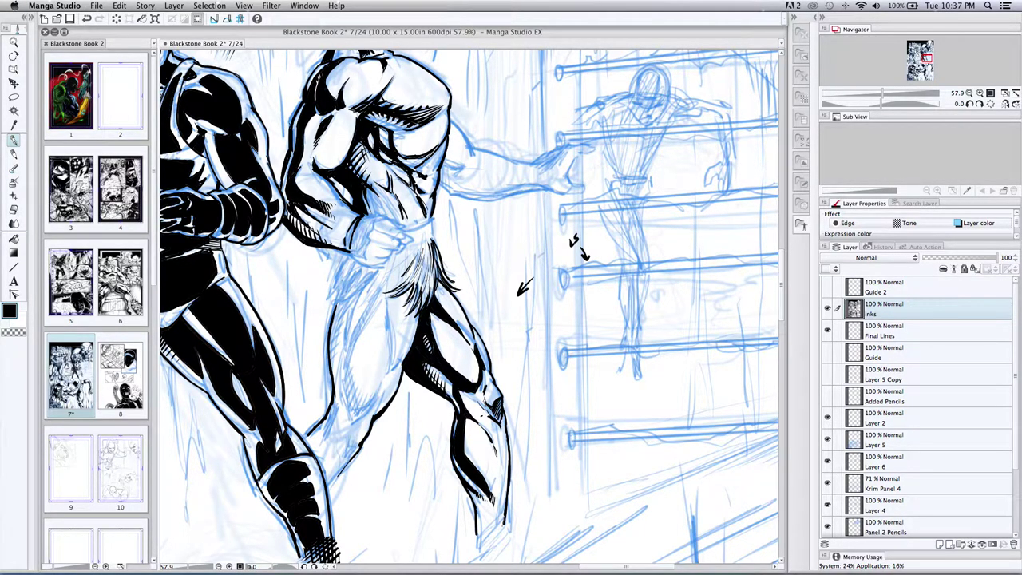
pyautogui.moveTo(486, 404)
pyautogui.mouseDown()
pyautogui.moveTo(497, 421)
pyautogui.moveTo(493, 409)
pyautogui.mouseUp()
pyautogui.moveTo(481, 398); pyautogui.dragTo(500, 420)
pyautogui.moveTo(493, 448); pyautogui.dragTo(499, 462)
# Rotate the canvas about 91 degrees and feather the right-hand thigh shadow with hatching, then turn the canvas back near upright
pyautogui.press('r')
pyautogui.moveTo(328, 363); pyautogui.dragTo(404, 168)
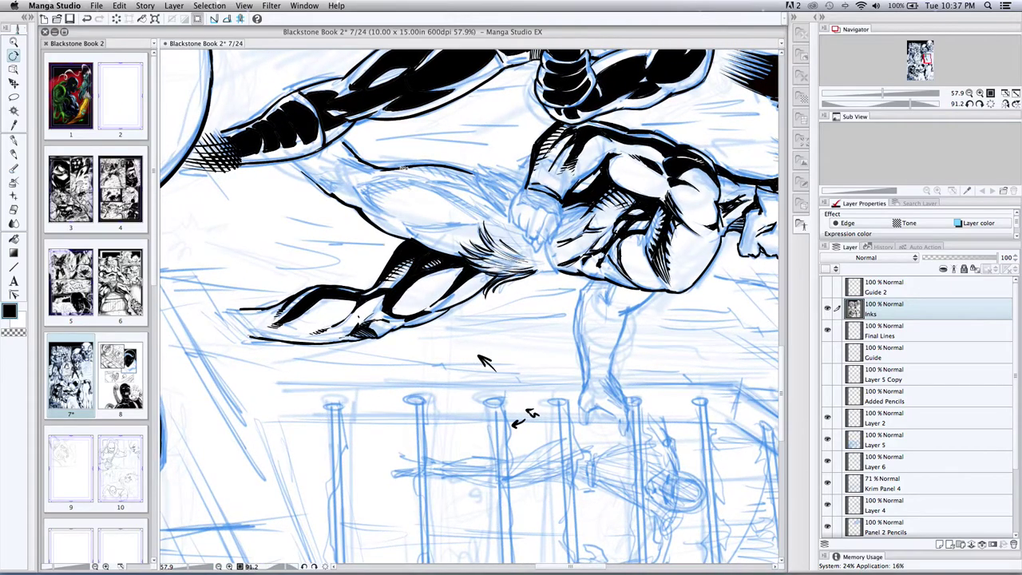
pyautogui.moveTo(361, 265); pyautogui.dragTo(359, 321)
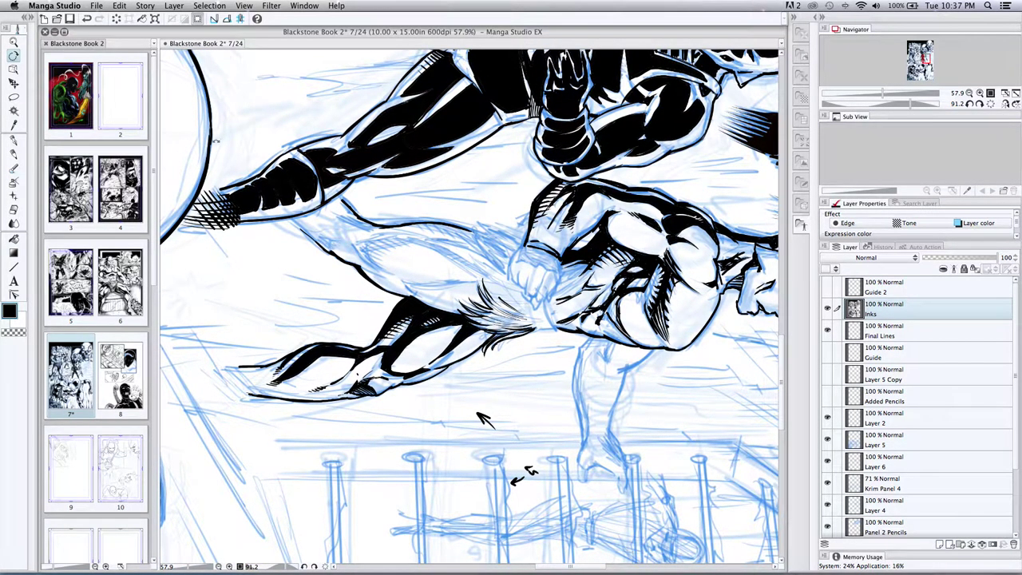
pyautogui.press('/')
pyautogui.moveTo(383, 323); pyautogui.dragTo(389, 314)
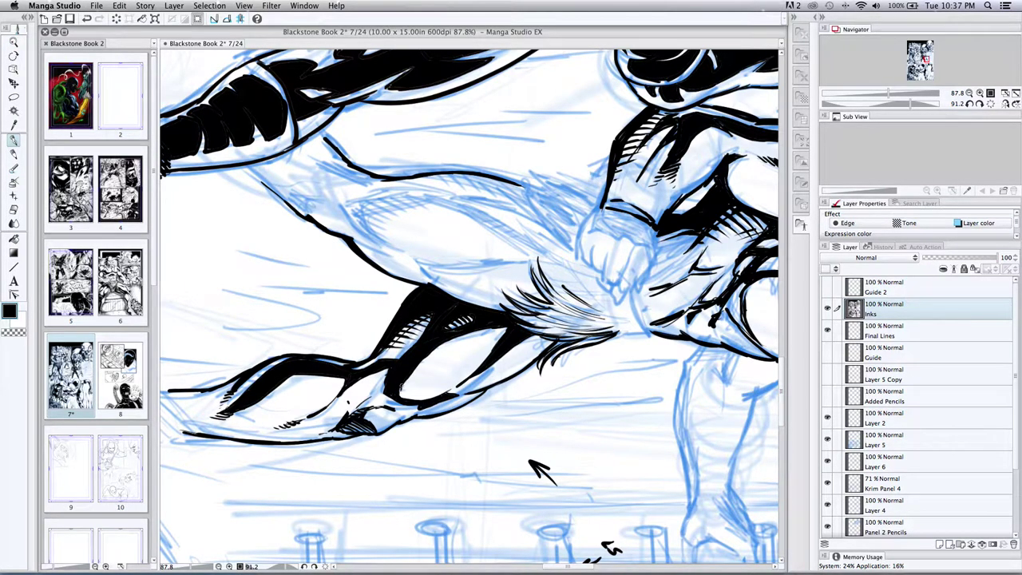
pyautogui.moveTo(402, 381)
pyautogui.mouseDown()
pyautogui.moveTo(418, 381)
pyautogui.moveTo(429, 351)
pyautogui.moveTo(420, 392)
pyautogui.moveTo(440, 339)
pyautogui.moveTo(438, 366)
pyautogui.mouseUp()
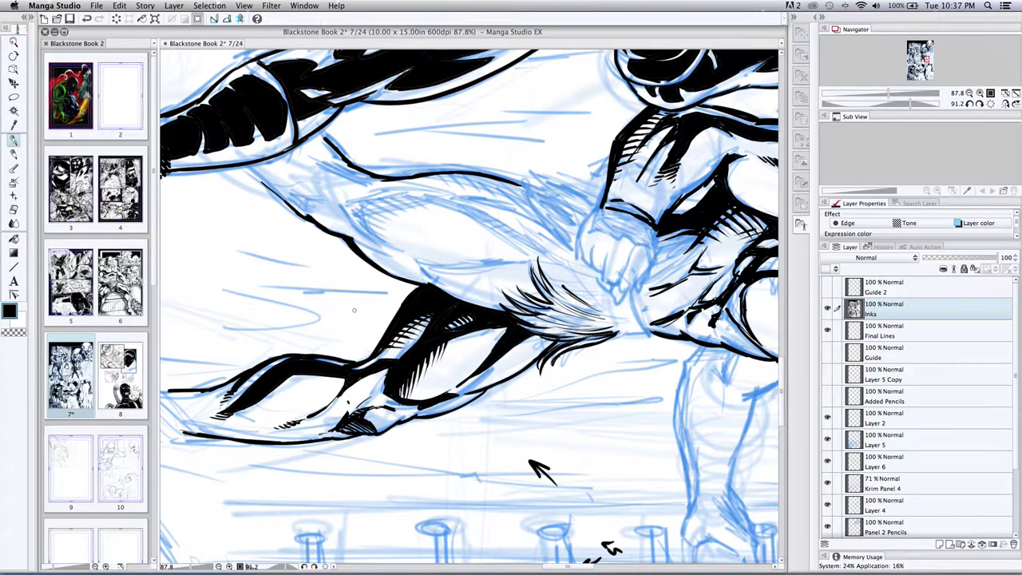
pyautogui.press('r')
pyautogui.moveTo(337, 321); pyautogui.dragTo(527, 330)
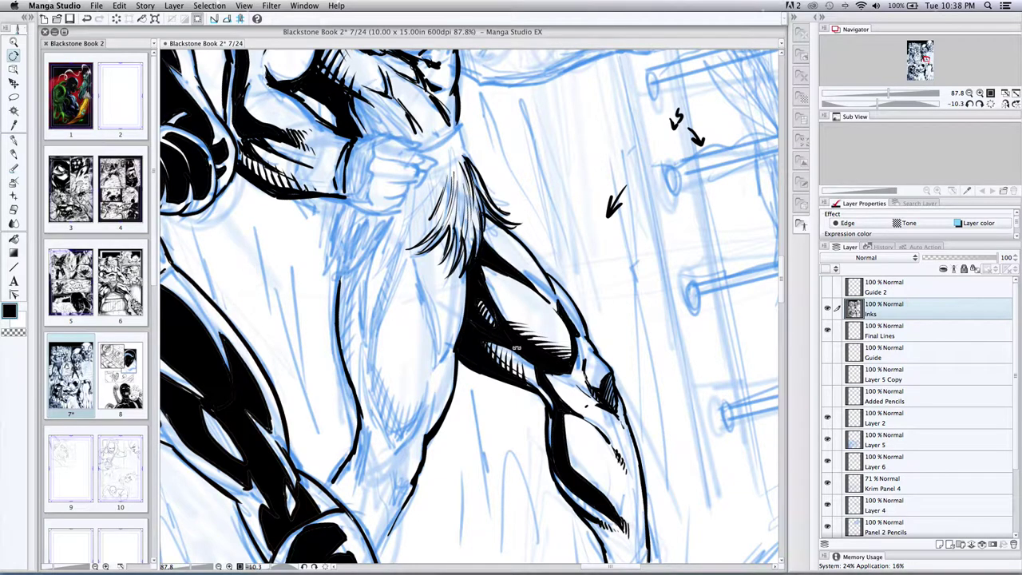
# Add hatching along the shadow edges of the right-hand thigh, down to the back of the knee
pyautogui.press('p')
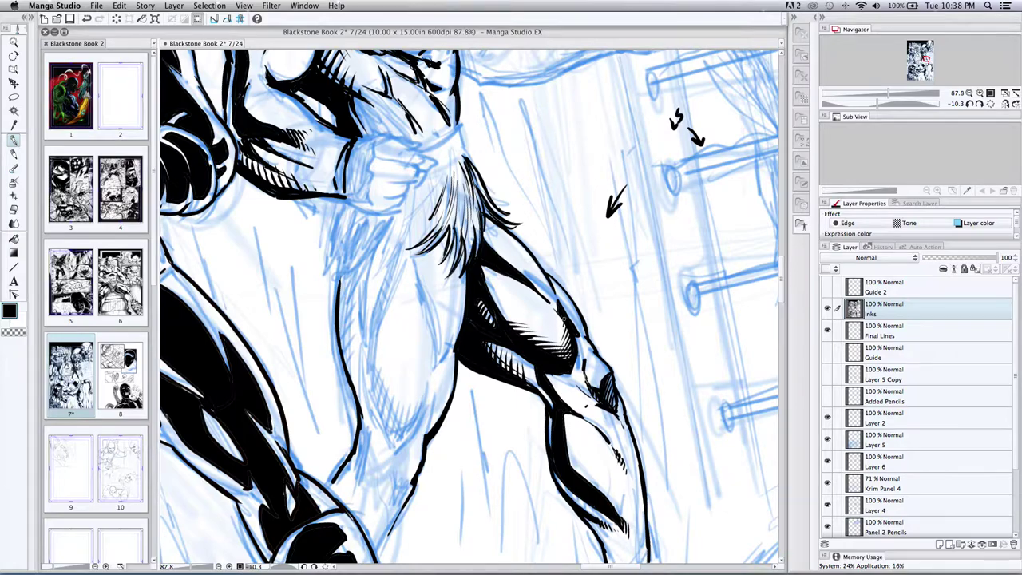
pyautogui.press('r')
pyautogui.moveTo(467, 290); pyautogui.dragTo(427, 156)
pyautogui.press('p')
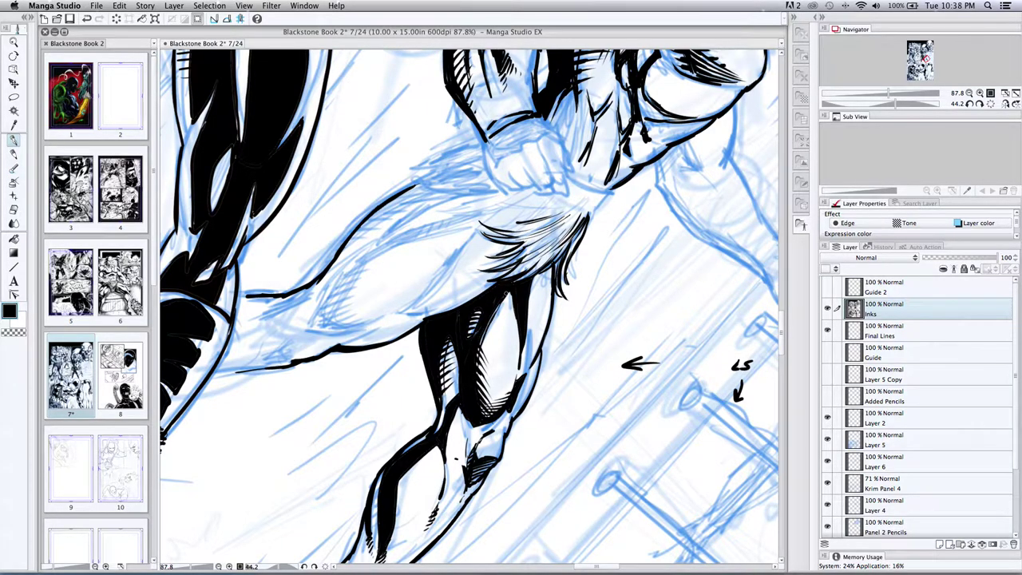
pyautogui.moveTo(507, 293); pyautogui.dragTo(488, 339)
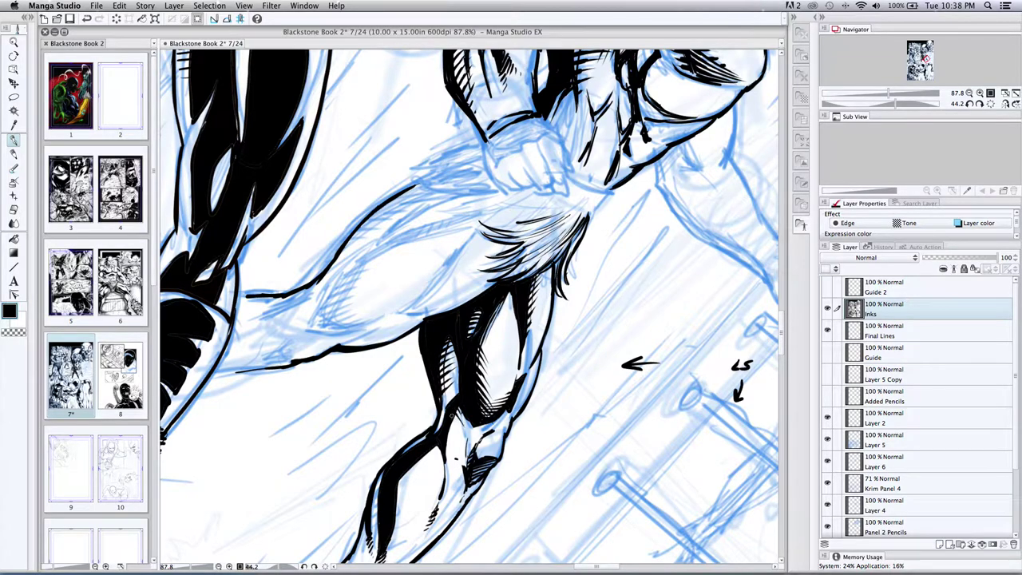
pyautogui.moveTo(456, 406)
pyautogui.mouseDown()
pyautogui.moveTo(463, 417)
pyautogui.moveTo(451, 429)
pyautogui.mouseUp()
pyautogui.moveTo(465, 411); pyautogui.dragTo(454, 433)
# Feather the upper edge and inner side of the right-hand calf's black shadow with short hatching strokes
pyautogui.press('r')
pyautogui.moveTo(358, 322)
pyautogui.mouseDown()
pyautogui.moveTo(383, 449)
pyautogui.moveTo(476, 397)
pyautogui.moveTo(450, 402)
pyautogui.moveTo(372, 336)
pyautogui.mouseUp()
pyautogui.press('p')
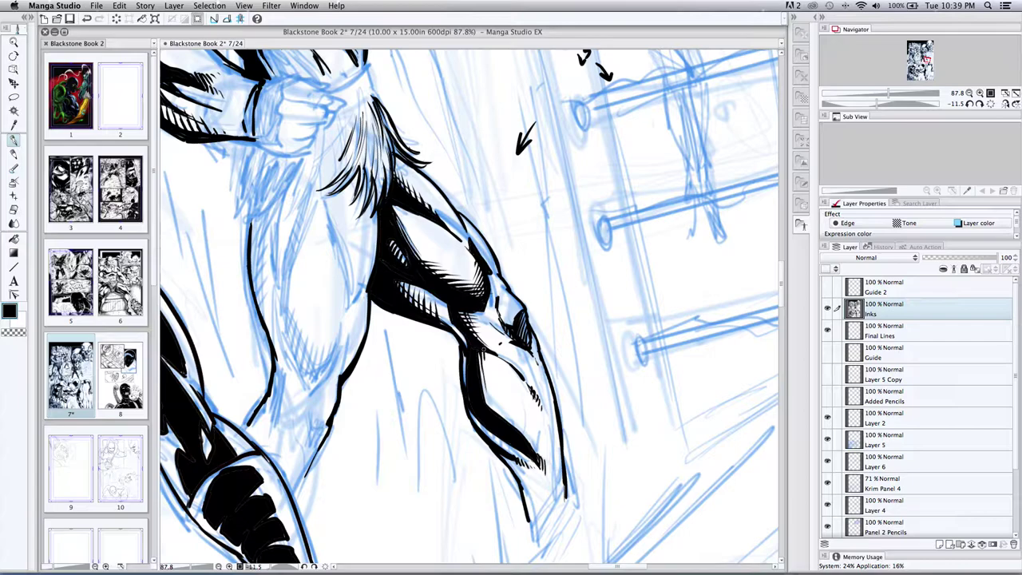
pyautogui.moveTo(489, 351); pyautogui.dragTo(490, 361)
pyautogui.moveTo(493, 354); pyautogui.dragTo(477, 370)
pyautogui.moveTo(489, 364)
pyautogui.mouseDown()
pyautogui.moveTo(488, 408)
pyautogui.moveTo(521, 426)
pyautogui.mouseUp()
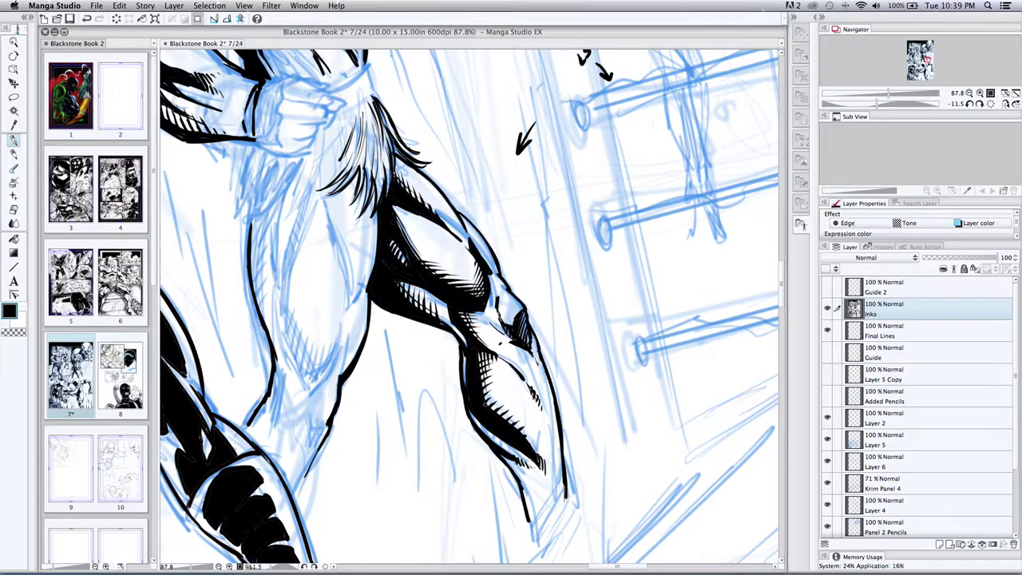
# Extend the hatching down the right-hand calf's shadow to the ankle and add an accent below the knee
pyautogui.moveTo(505, 415); pyautogui.dragTo(513, 422)
pyautogui.moveTo(523, 431); pyautogui.dragTo(532, 447)
pyautogui.moveTo(489, 404); pyautogui.dragTo(496, 409)
pyautogui.moveTo(504, 412); pyautogui.dragTo(519, 427)
pyautogui.moveTo(503, 439); pyautogui.dragTo(510, 445)
pyautogui.moveTo(504, 442); pyautogui.dragTo(520, 455)
pyautogui.moveTo(517, 449); pyautogui.dragTo(525, 457)
pyautogui.moveTo(537, 362); pyautogui.dragTo(540, 370)
# Outline the long shadow shapes around the muscles of the left-hand thigh over the blue pencils
pyautogui.moveTo(264, 227)
pyautogui.mouseDown()
pyautogui.moveTo(263, 279)
pyautogui.moveTo(282, 331)
pyautogui.moveTo(281, 311)
pyautogui.mouseUp()
pyautogui.moveTo(266, 245)
pyautogui.mouseDown()
pyautogui.moveTo(271, 230)
pyautogui.moveTo(279, 295)
pyautogui.mouseUp()
pyautogui.moveTo(277, 223)
pyautogui.mouseDown()
pyautogui.moveTo(280, 278)
pyautogui.moveTo(274, 200)
pyautogui.moveTo(309, 160)
pyautogui.moveTo(284, 266)
pyautogui.moveTo(310, 205)
pyautogui.moveTo(282, 287)
pyautogui.moveTo(291, 286)
pyautogui.moveTo(297, 341)
pyautogui.mouseUp()
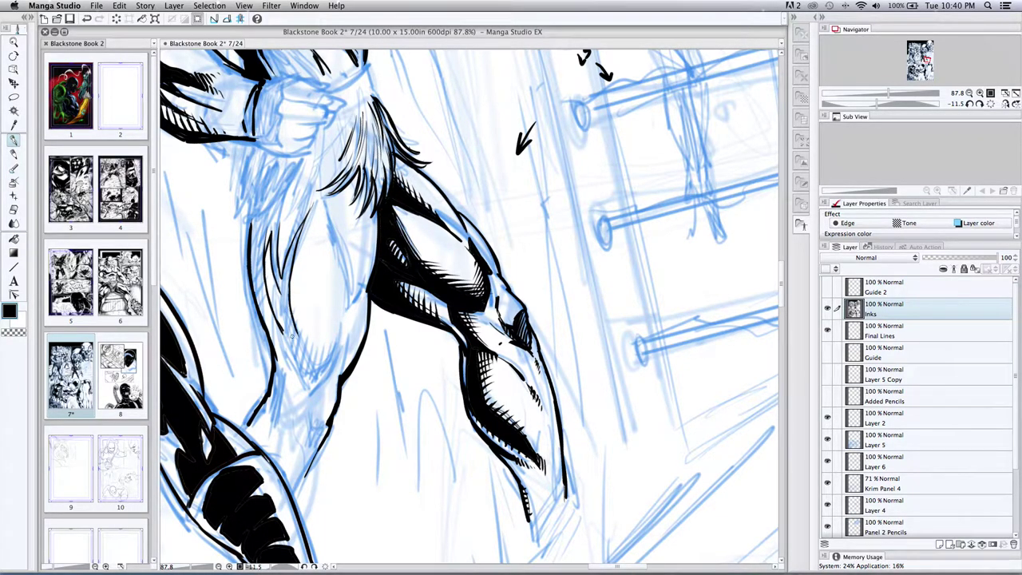
pyautogui.moveTo(281, 334); pyautogui.dragTo(285, 354)
pyautogui.moveTo(254, 260)
pyautogui.mouseDown()
pyautogui.moveTo(244, 216)
pyautogui.moveTo(290, 276)
pyautogui.mouseUp()
pyautogui.moveTo(290, 267)
pyautogui.mouseDown()
pyautogui.moveTo(311, 360)
pyautogui.moveTo(334, 348)
pyautogui.moveTo(339, 322)
pyautogui.moveTo(330, 370)
pyautogui.moveTo(311, 391)
pyautogui.moveTo(302, 354)
pyautogui.moveTo(308, 392)
pyautogui.moveTo(295, 377)
pyautogui.moveTo(284, 345)
pyautogui.mouseUp()
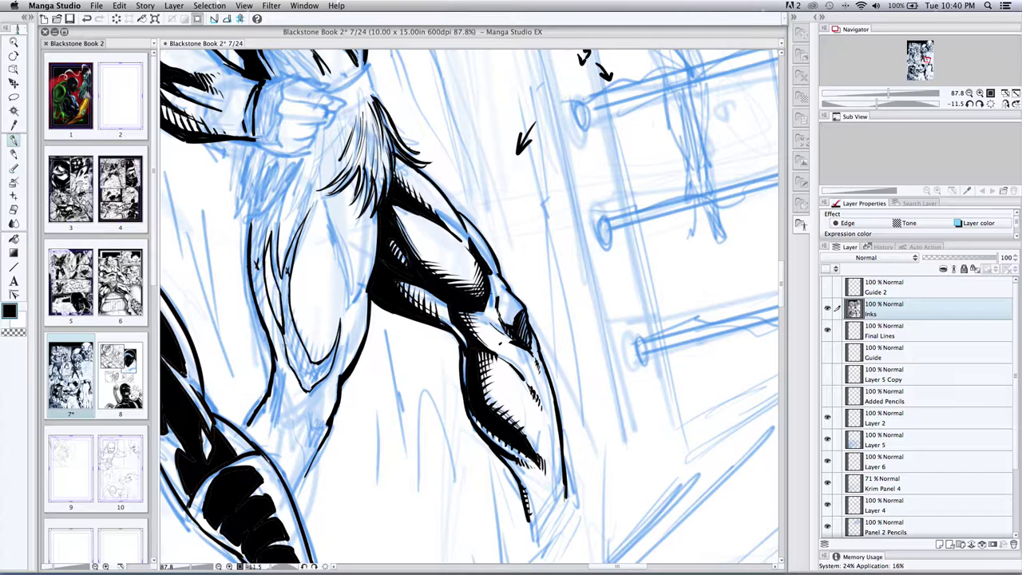
pyautogui.moveTo(328, 206)
pyautogui.mouseDown()
pyautogui.moveTo(348, 297)
pyautogui.moveTo(337, 232)
pyautogui.moveTo(356, 297)
pyautogui.moveTo(367, 274)
pyautogui.moveTo(353, 302)
pyautogui.moveTo(346, 270)
pyautogui.mouseUp()
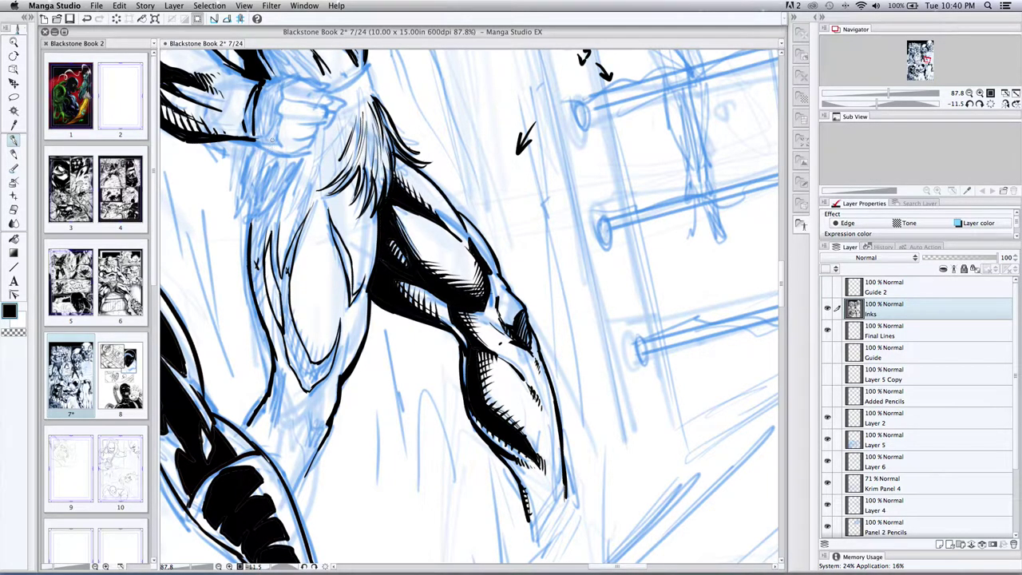
# Outline the shadow shapes around the left-hand knee and lower leg, down to the dark figure's boot
pyautogui.moveTo(254, 209); pyautogui.dragTo(250, 227)
pyautogui.moveTo(289, 367)
pyautogui.mouseDown()
pyautogui.moveTo(280, 436)
pyautogui.moveTo(273, 401)
pyautogui.mouseUp()
pyautogui.moveTo(283, 375); pyautogui.dragTo(276, 382)
pyautogui.moveTo(275, 344); pyautogui.dragTo(285, 371)
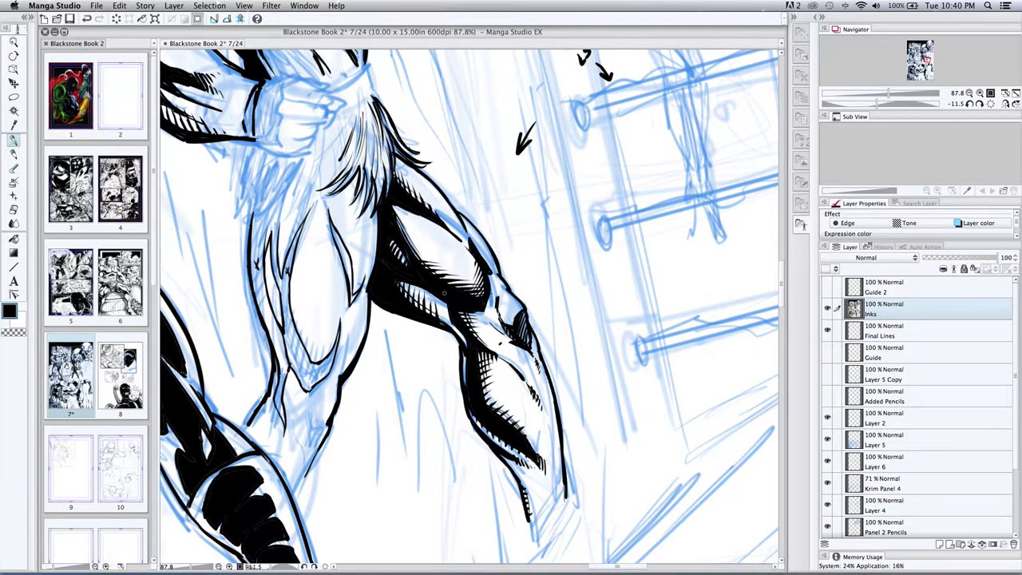
pyautogui.moveTo(258, 405); pyautogui.dragTo(243, 427)
pyautogui.moveTo(248, 420); pyautogui.dragTo(241, 434)
pyautogui.moveTo(334, 408); pyautogui.dragTo(286, 436)
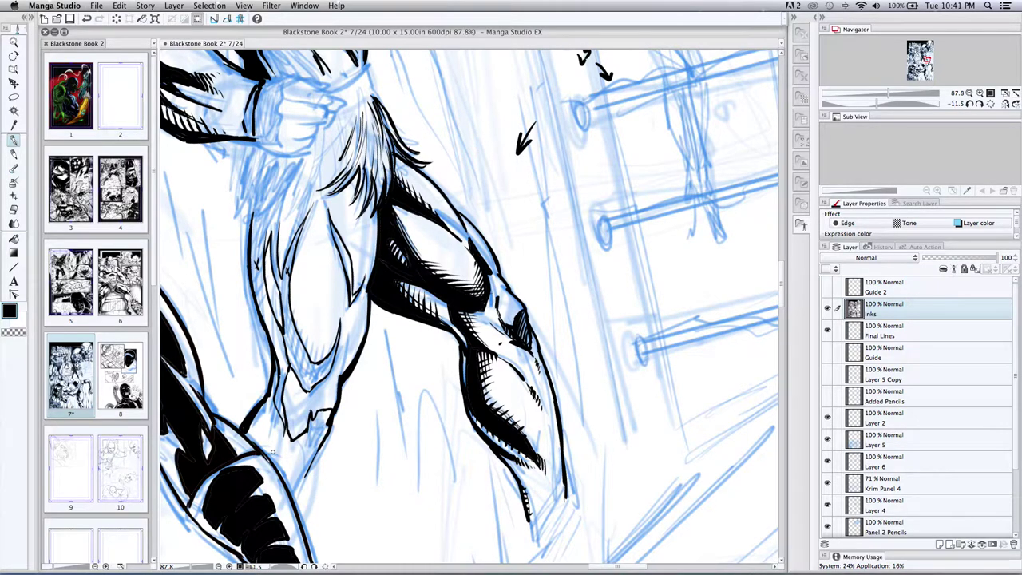
pyautogui.moveTo(268, 452)
pyautogui.mouseDown()
pyautogui.moveTo(272, 434)
pyautogui.moveTo(282, 458)
pyautogui.moveTo(279, 467)
pyautogui.moveTo(267, 458)
pyautogui.moveTo(299, 481)
pyautogui.moveTo(294, 492)
pyautogui.moveTo(313, 446)
pyautogui.moveTo(288, 484)
pyautogui.mouseUp()
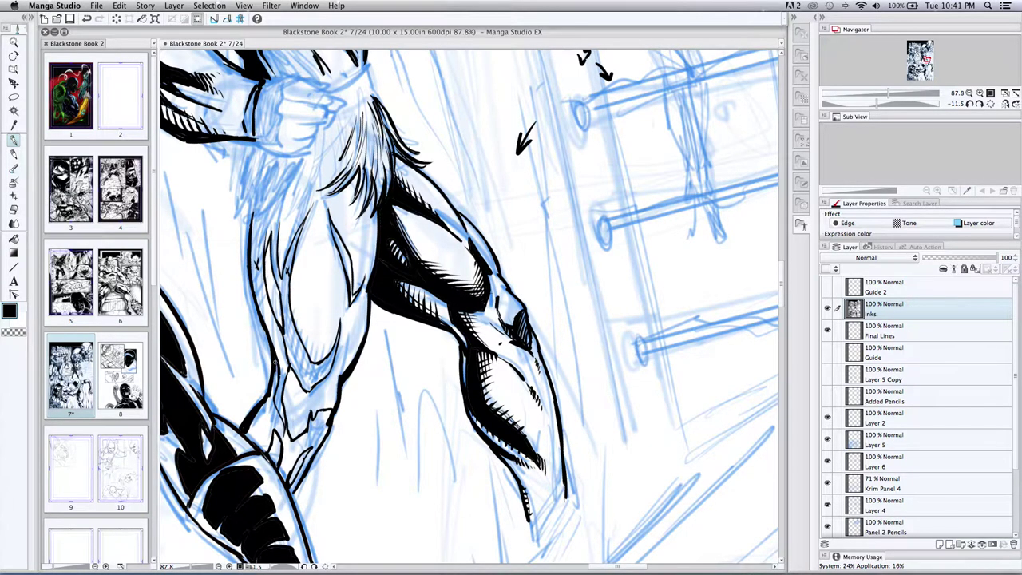
# Complete the knee outline and draw the inner shadow shape of the left-hand thigh up to the fur loincloth
pyautogui.moveTo(307, 387)
pyautogui.mouseDown()
pyautogui.moveTo(303, 412)
pyautogui.moveTo(312, 390)
pyautogui.mouseUp()
pyautogui.moveTo(329, 221)
pyautogui.mouseDown()
pyautogui.moveTo(334, 191)
pyautogui.moveTo(347, 227)
pyautogui.mouseUp()
pyautogui.moveTo(342, 216); pyautogui.dragTo(353, 254)
pyautogui.moveTo(352, 267); pyautogui.dragTo(353, 250)
pyautogui.moveTo(342, 220); pyautogui.dragTo(356, 174)
pyautogui.moveTo(358, 184); pyautogui.dragTo(360, 171)
pyautogui.moveTo(350, 206); pyautogui.dragTo(355, 195)
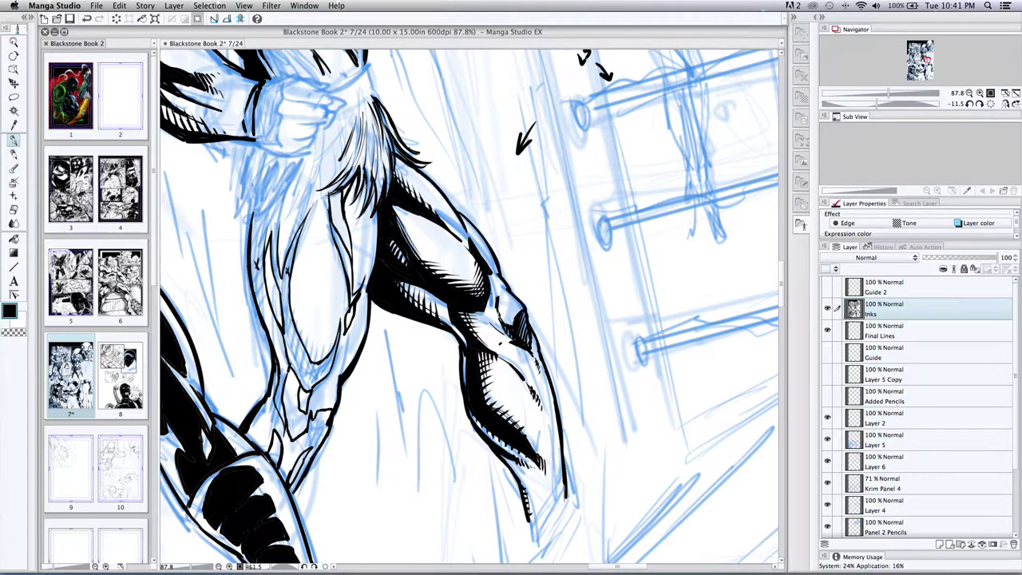
# Ink darker fur strokes at the loincloth's tip and a ragged lower edge across the top of the left-hand thigh
pyautogui.moveTo(361, 213); pyautogui.dragTo(375, 182)
pyautogui.moveTo(369, 217); pyautogui.dragTo(371, 184)
pyautogui.moveTo(347, 225)
pyautogui.mouseDown()
pyautogui.moveTo(360, 198)
pyautogui.moveTo(363, 209)
pyautogui.moveTo(369, 199)
pyautogui.mouseUp()
pyautogui.moveTo(369, 228); pyautogui.dragTo(375, 196)
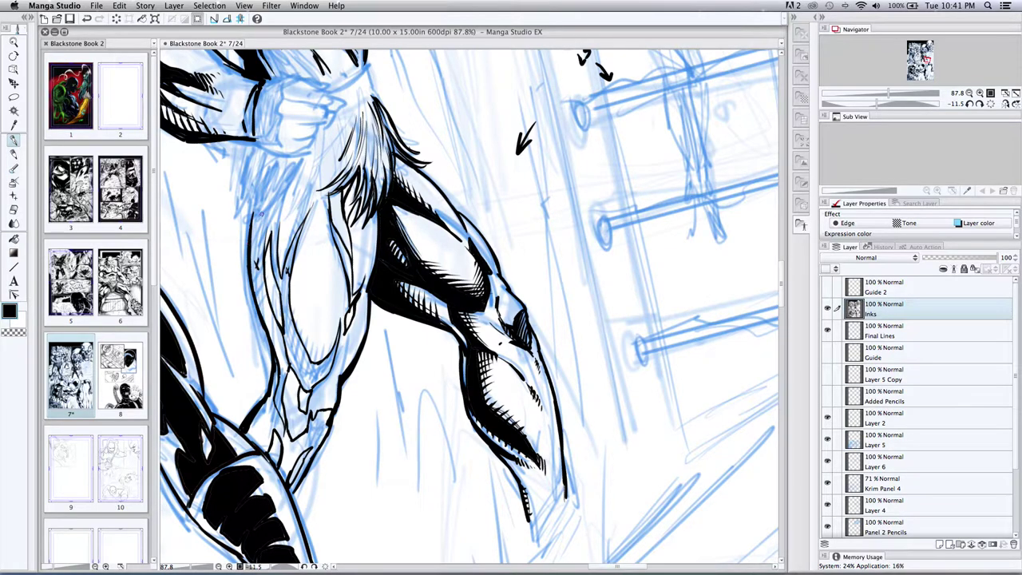
pyautogui.moveTo(252, 217)
pyautogui.mouseDown()
pyautogui.moveTo(282, 194)
pyautogui.moveTo(276, 214)
pyautogui.moveTo(297, 192)
pyautogui.moveTo(329, 184)
pyautogui.moveTo(299, 227)
pyautogui.moveTo(285, 205)
pyautogui.mouseUp()
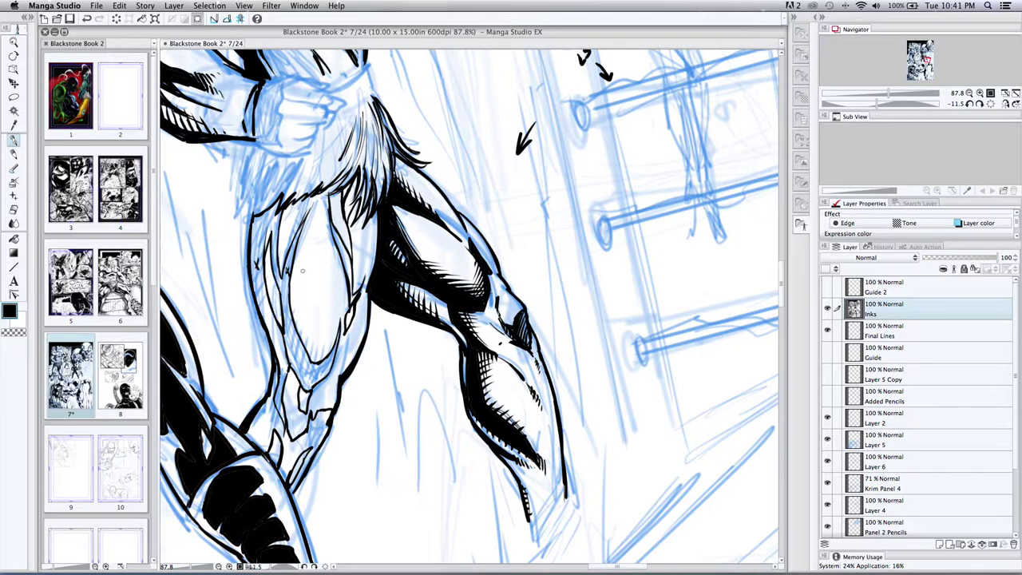
# Fill the outlined shadow shapes on the left-hand leg with solid black and touch up the upper thigh with the pen
pyautogui.press('g')
pyautogui.press('g')
pyautogui.click(254, 238)
pyautogui.click(296, 239)
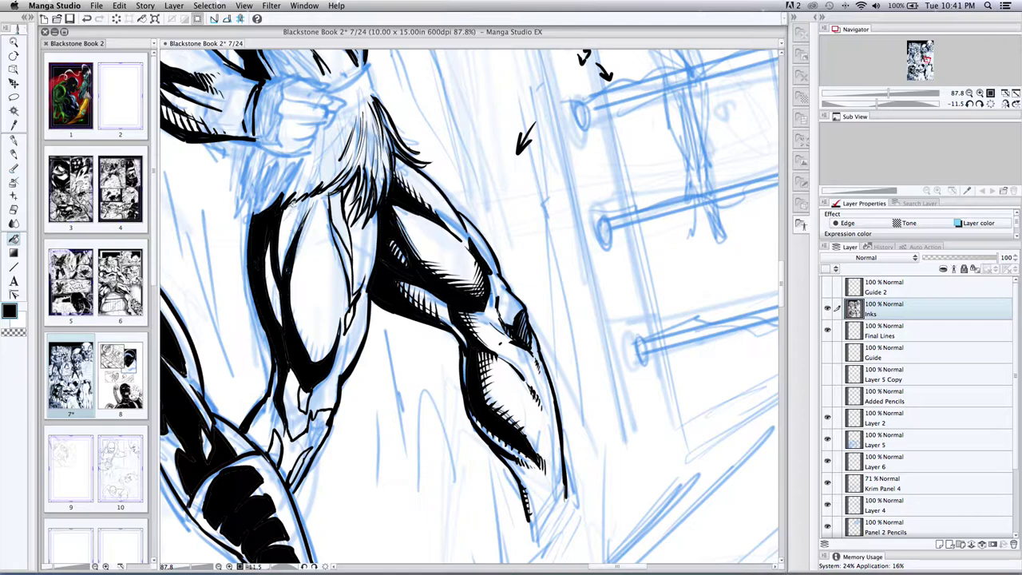
pyautogui.click(342, 216)
pyautogui.click(343, 243)
pyautogui.click(353, 313)
pyautogui.click(357, 297)
pyautogui.click(267, 414)
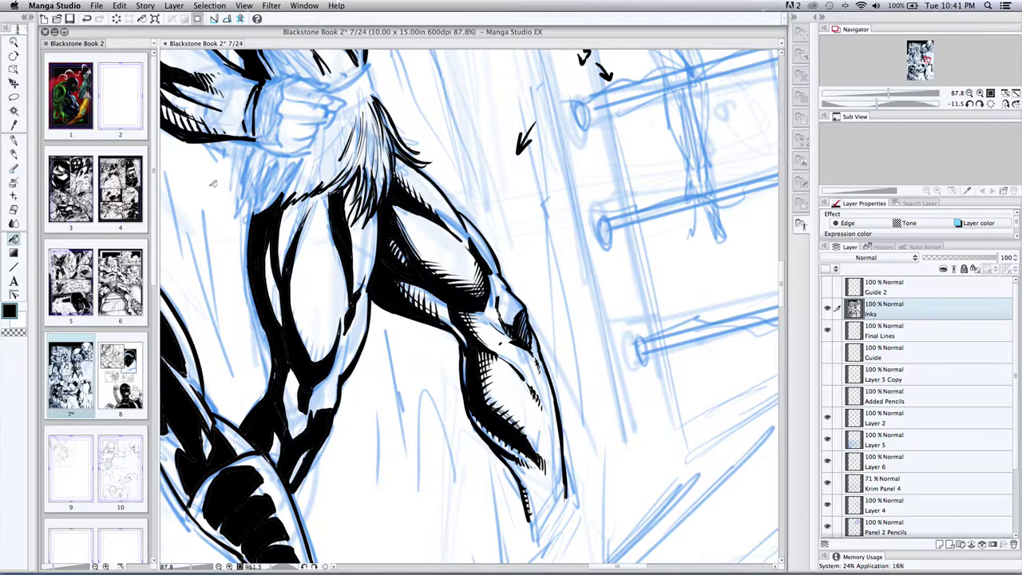
pyautogui.click(13, 139)
pyautogui.moveTo(301, 220); pyautogui.dragTo(316, 201)
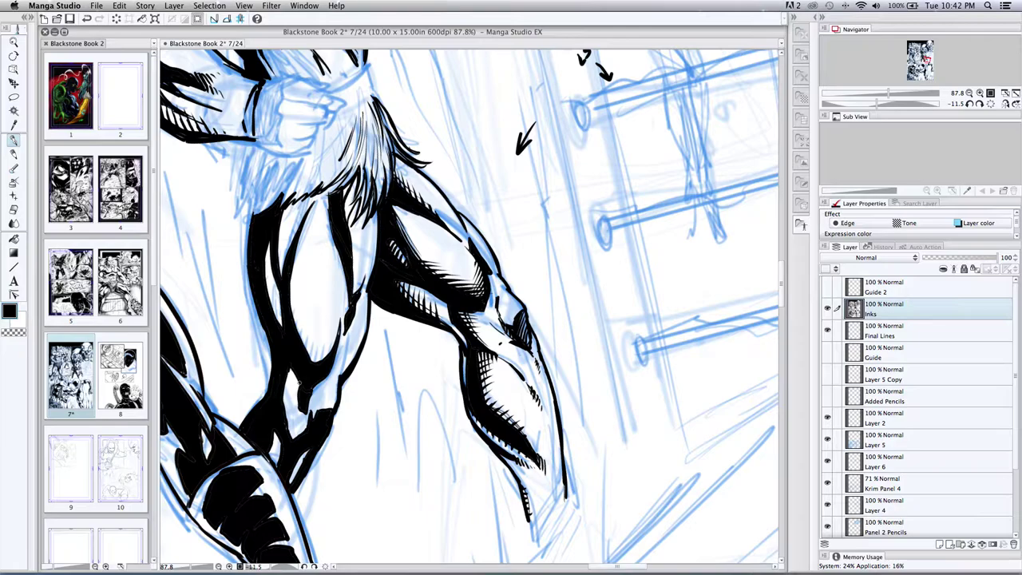
# Add hatching and small black accents around the knee and lower part of the left-hand leg
pyautogui.press('/')
pyautogui.moveTo(288, 340); pyautogui.dragTo(258, 339)
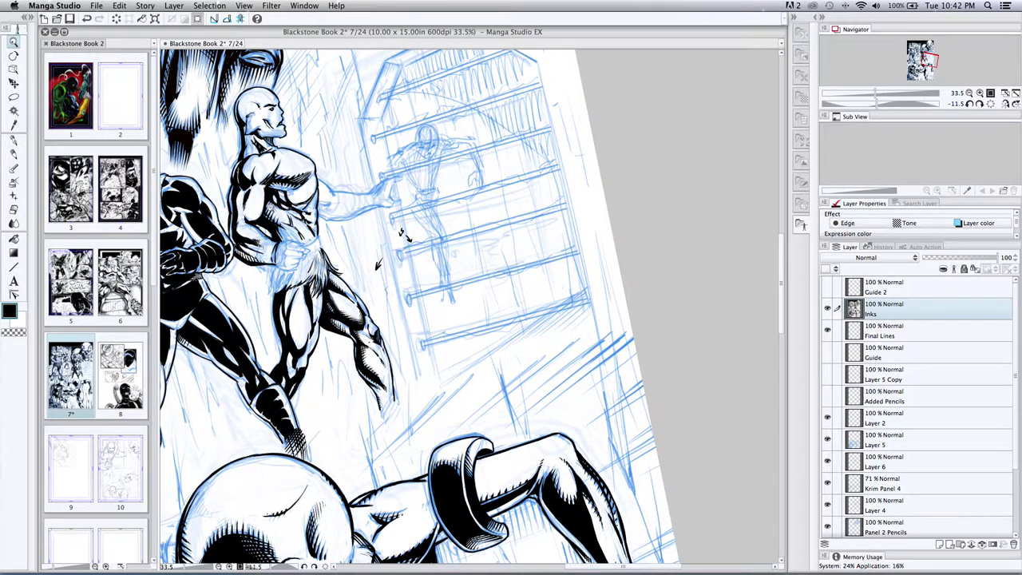
pyautogui.moveTo(242, 226); pyautogui.dragTo(210, 208)
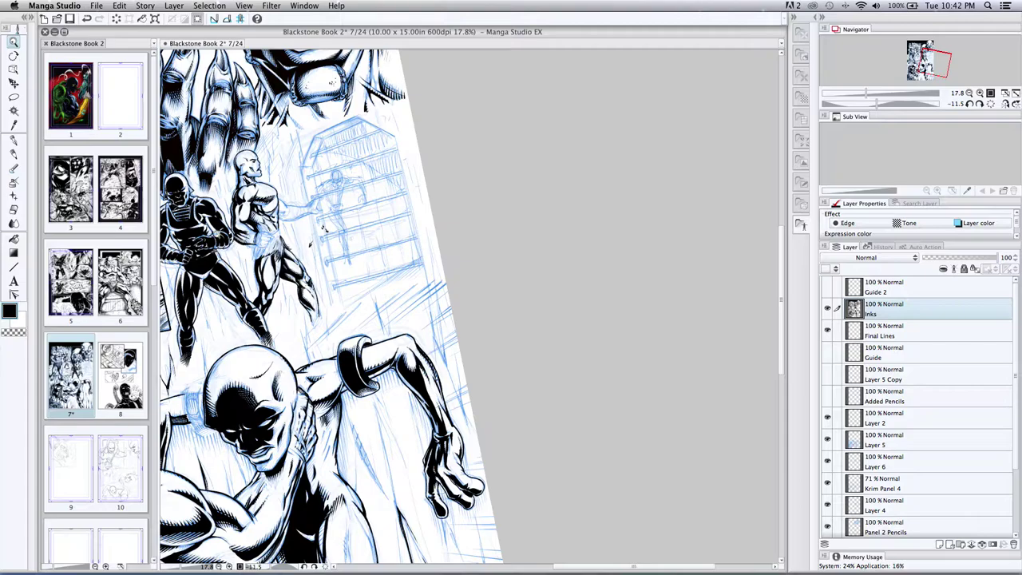
pyautogui.click(258, 293)
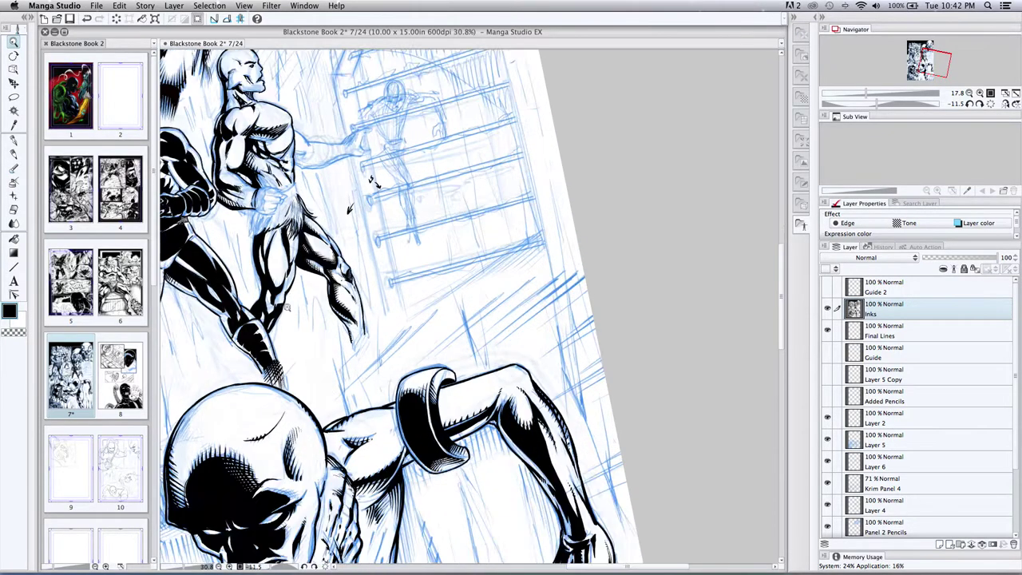
pyautogui.click(260, 284)
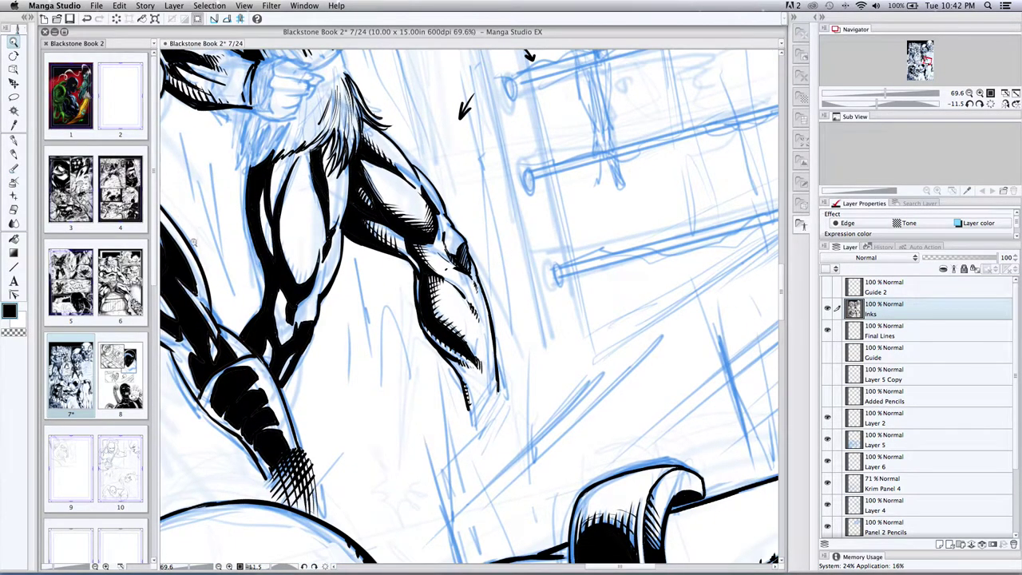
pyautogui.click(13, 140)
pyautogui.moveTo(268, 343)
pyautogui.mouseDown()
pyautogui.moveTo(264, 359)
pyautogui.moveTo(289, 341)
pyautogui.moveTo(276, 311)
pyautogui.moveTo(284, 290)
pyautogui.moveTo(295, 318)
pyautogui.mouseUp()
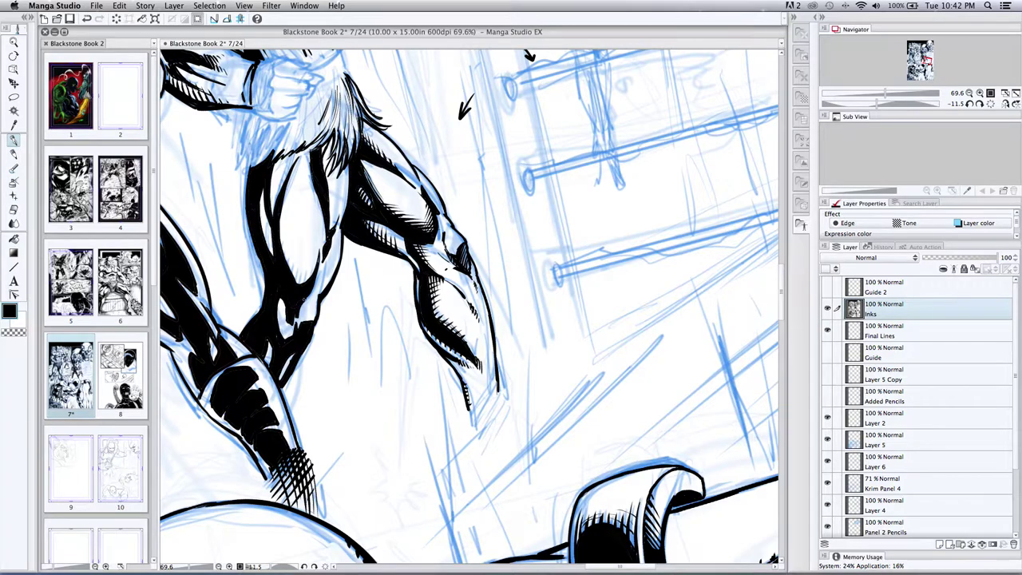
pyautogui.moveTo(268, 366); pyautogui.dragTo(266, 343)
pyautogui.moveTo(287, 378); pyautogui.dragTo(278, 369)
pyautogui.moveTo(284, 312); pyautogui.dragTo(276, 303)
pyautogui.moveTo(285, 333); pyautogui.dragTo(281, 338)
# Feather the shadow edge along the main muscle of the left-hand thigh with hatching, from knee to loincloth
pyautogui.moveTo(354, 346); pyautogui.dragTo(408, 445)
pyautogui.hotkey('shift', 'space')
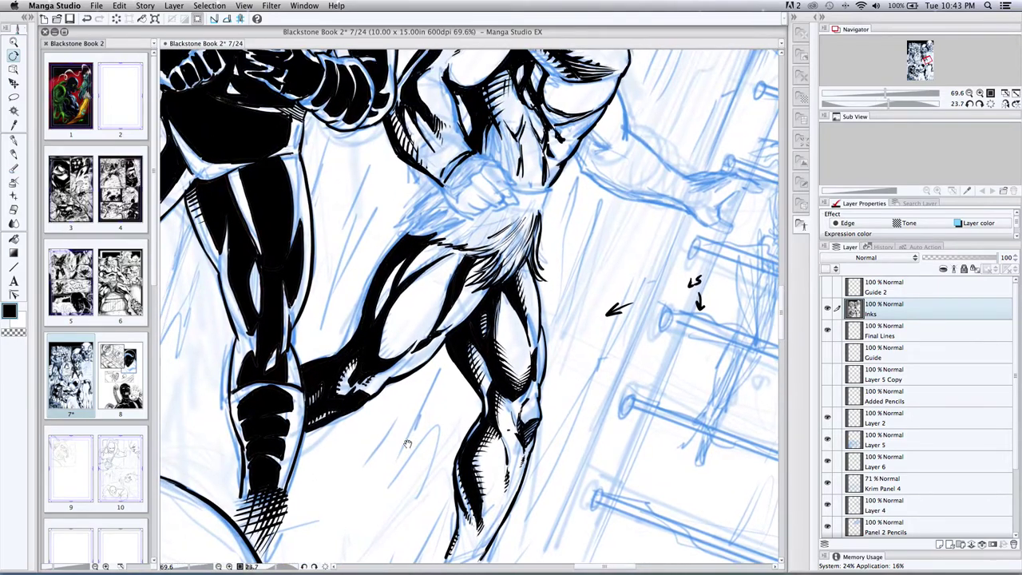
pyautogui.press('p')
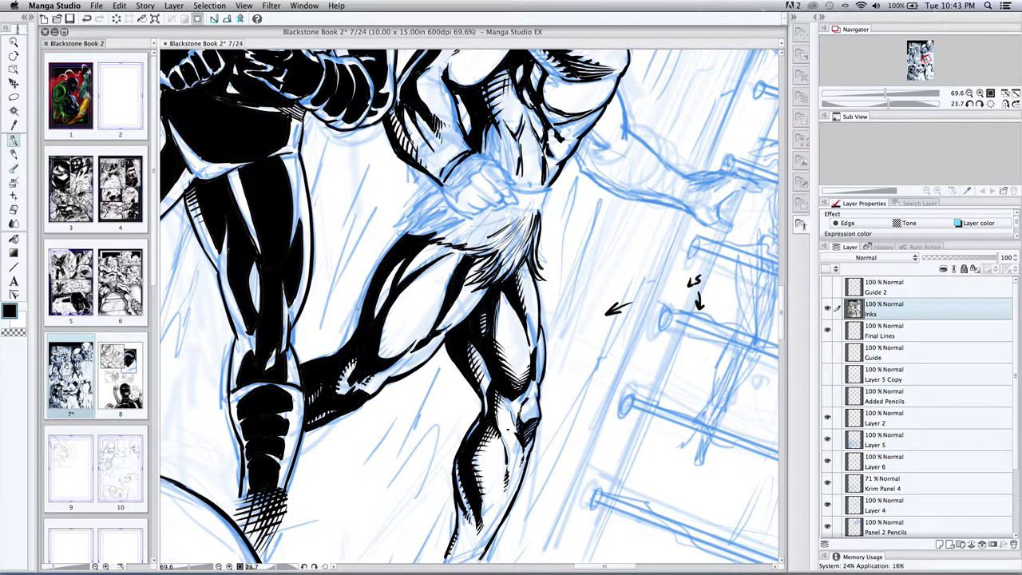
pyautogui.moveTo(379, 345)
pyautogui.mouseDown()
pyautogui.moveTo(390, 359)
pyautogui.moveTo(390, 330)
pyautogui.moveTo(394, 345)
pyautogui.mouseUp()
pyautogui.moveTo(388, 308)
pyautogui.mouseDown()
pyautogui.moveTo(397, 336)
pyautogui.moveTo(396, 310)
pyautogui.moveTo(400, 325)
pyautogui.moveTo(402, 305)
pyautogui.moveTo(404, 315)
pyautogui.moveTo(444, 263)
pyautogui.mouseUp()
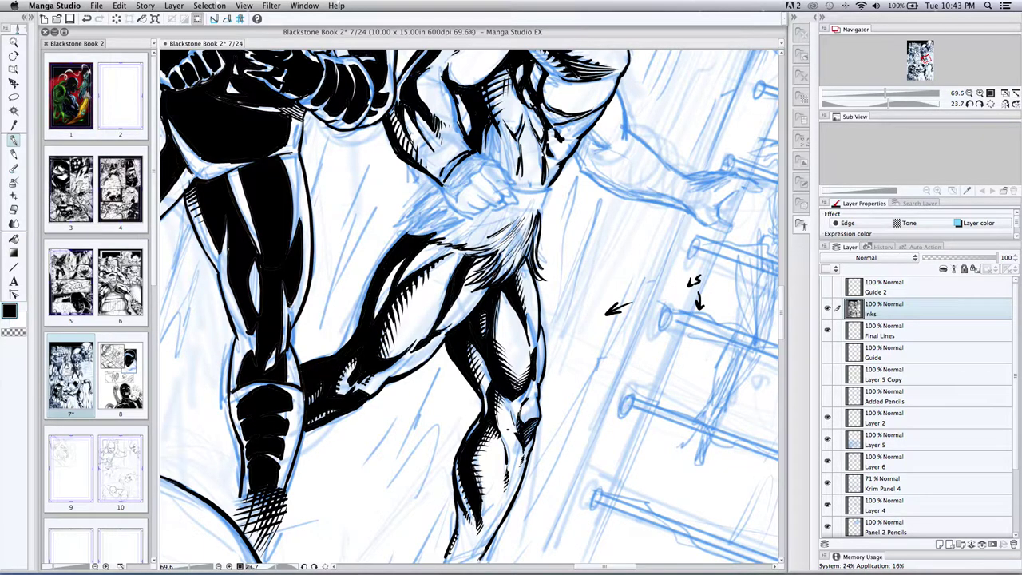
# Thicken the hatching above the left-hand knee and hatch across the narrow highlight on the outer thigh
pyautogui.moveTo(382, 338); pyautogui.dragTo(386, 357)
pyautogui.moveTo(391, 351); pyautogui.dragTo(395, 360)
pyautogui.moveTo(377, 294); pyautogui.dragTo(382, 311)
pyautogui.moveTo(387, 272)
pyautogui.mouseDown()
pyautogui.moveTo(389, 282)
pyautogui.moveTo(399, 267)
pyautogui.moveTo(399, 281)
pyautogui.mouseUp()
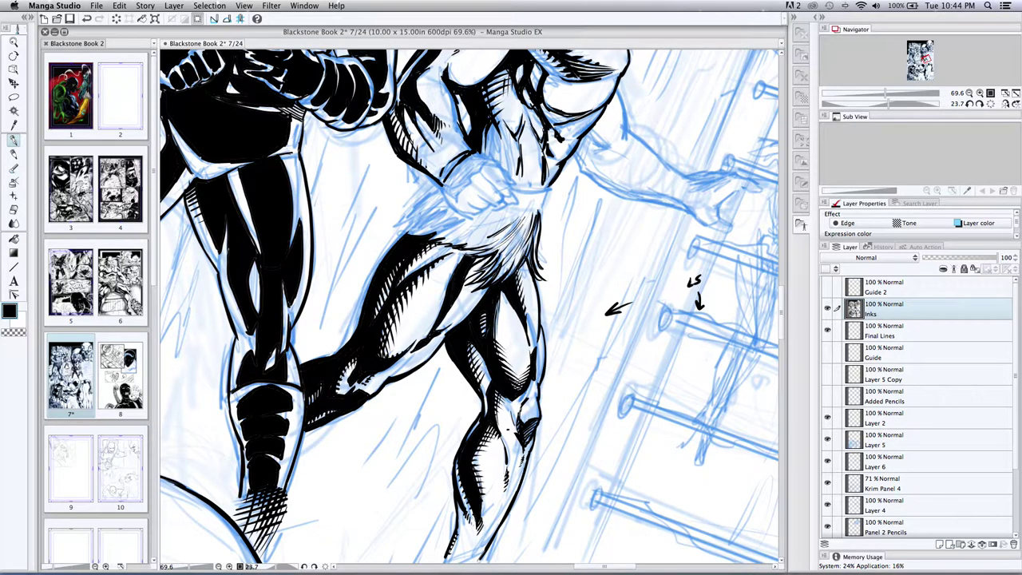
pyautogui.moveTo(464, 220); pyautogui.dragTo(458, 232)
pyautogui.press('super+z')
pyautogui.press('super+z')
# Turn the canvas back near upright and review the inked figure against the whole page
pyautogui.hotkey('shift', 'space')
pyautogui.moveTo(308, 278); pyautogui.dragTo(318, 303)
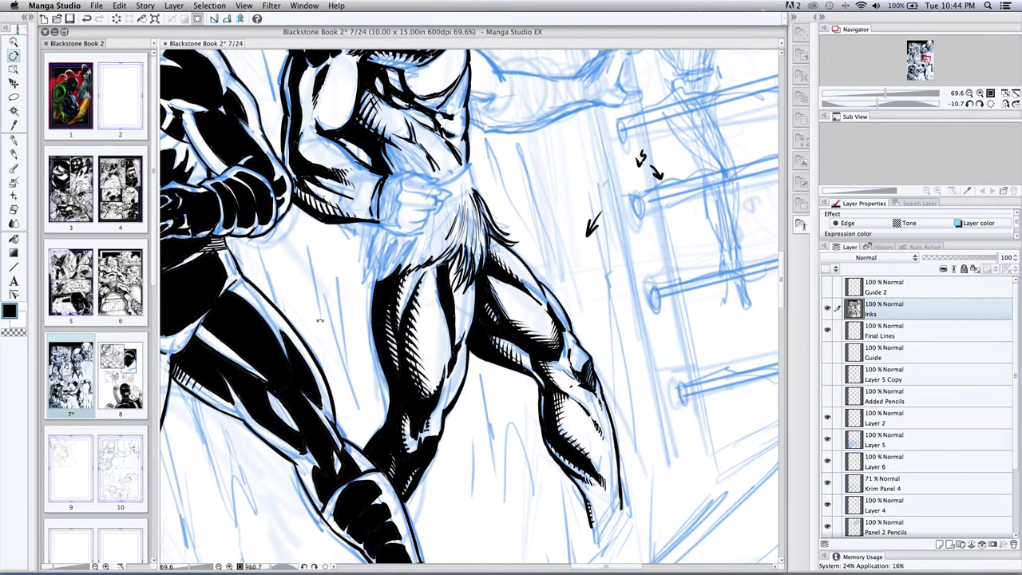
pyautogui.press('super+space')
pyautogui.moveTo(324, 314)
pyautogui.mouseDown()
pyautogui.moveTo(267, 314)
pyautogui.moveTo(317, 304)
pyautogui.mouseUp()
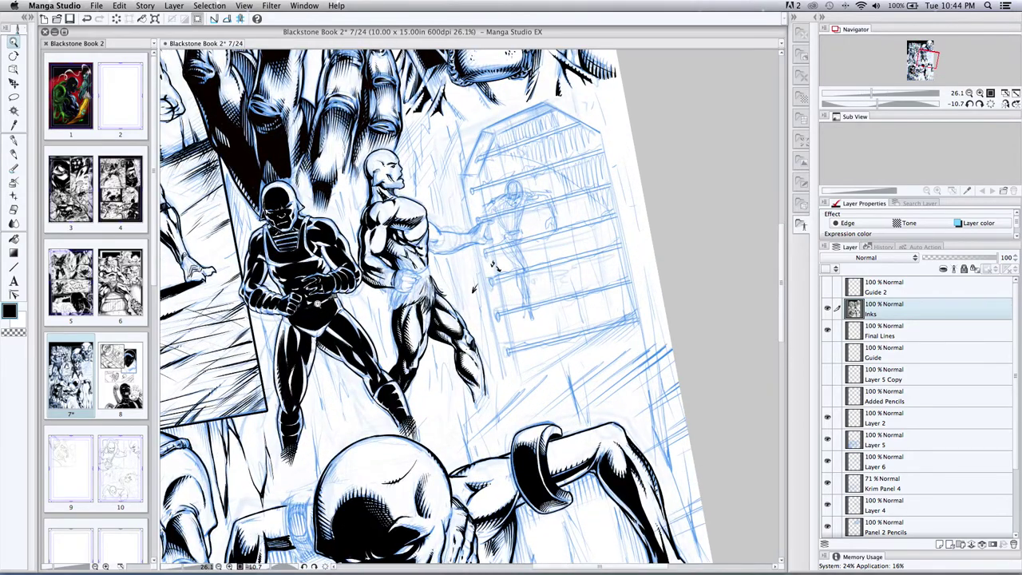
pyautogui.moveTo(314, 272); pyautogui.dragTo(283, 231)
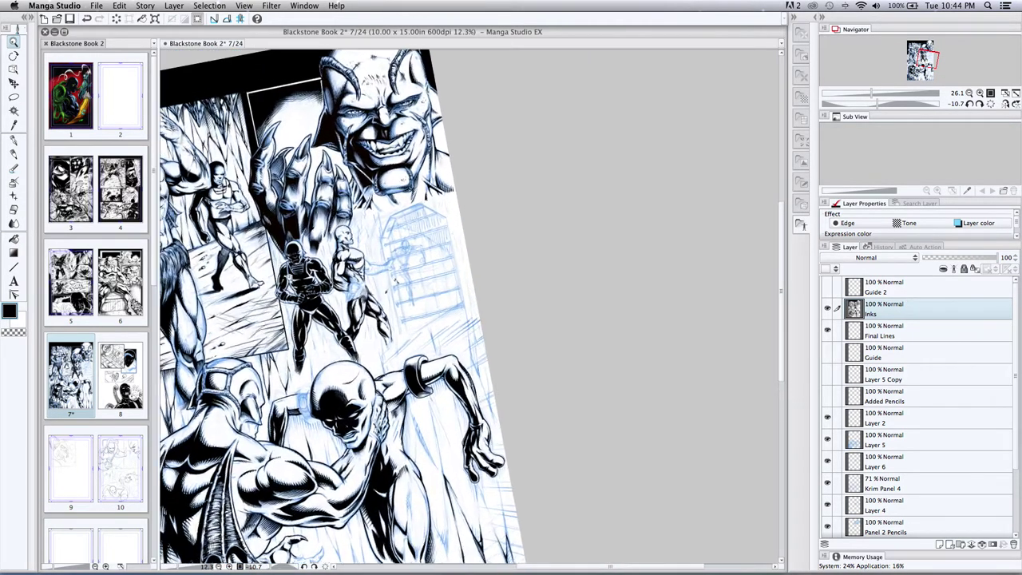
pyautogui.press('r')
pyautogui.moveTo(274, 276); pyautogui.dragTo(315, 296)
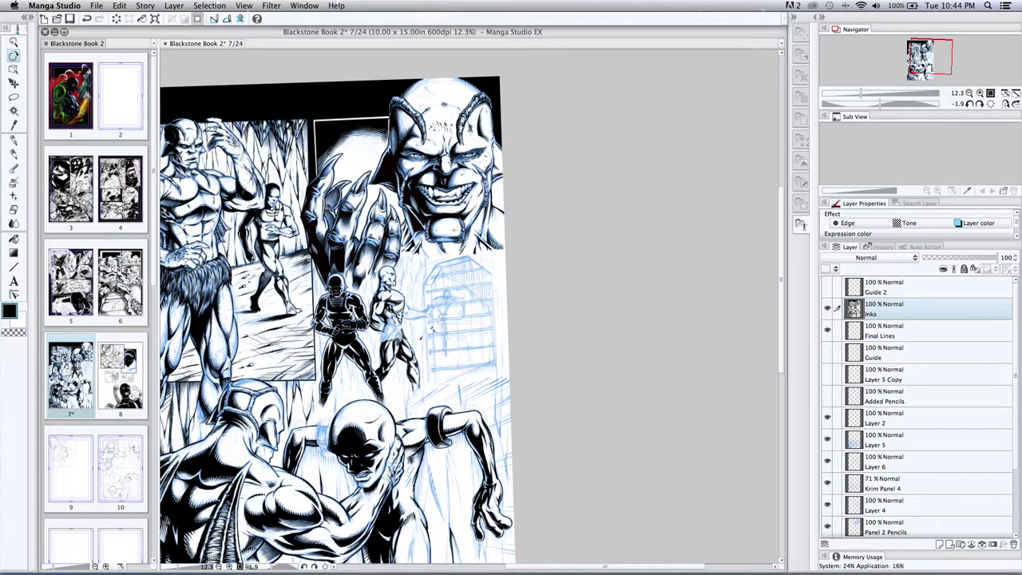
pyautogui.press('p')
pyautogui.moveTo(366, 354); pyautogui.dragTo(369, 361)
pyautogui.press('super+z')
# Inspect the figure's inked legs and remaining pencilled areas up close and beside the neighbouring dark figure
pyautogui.press('/')
pyautogui.click(369, 326)
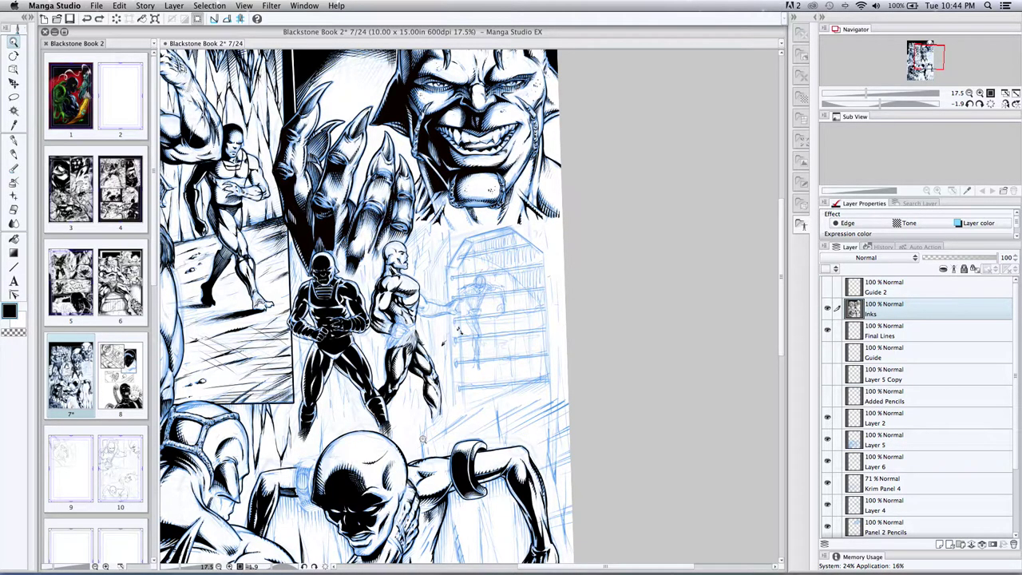
pyautogui.moveTo(403, 368); pyautogui.dragTo(432, 344)
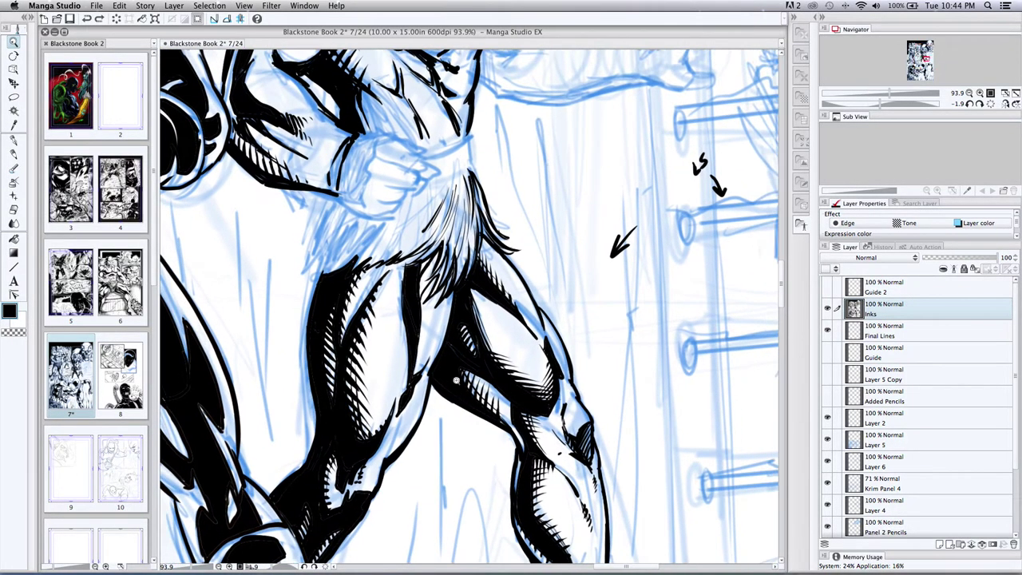
pyautogui.scroll(-6, 372, 336)
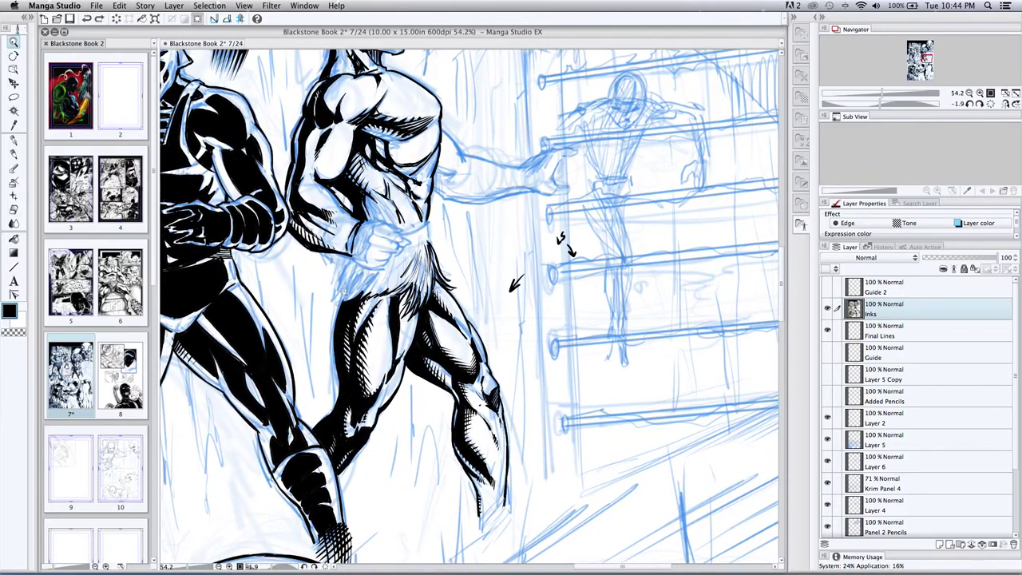
pyautogui.scroll(-1, 313, 283)
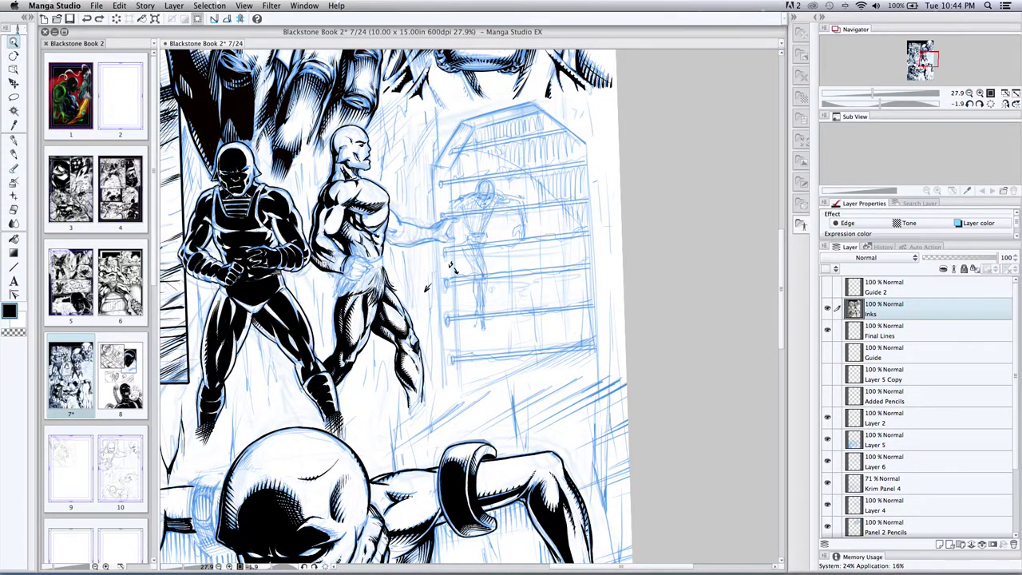
pyautogui.scroll(2, 327, 262)
pyautogui.scroll(-1, 347, 267)
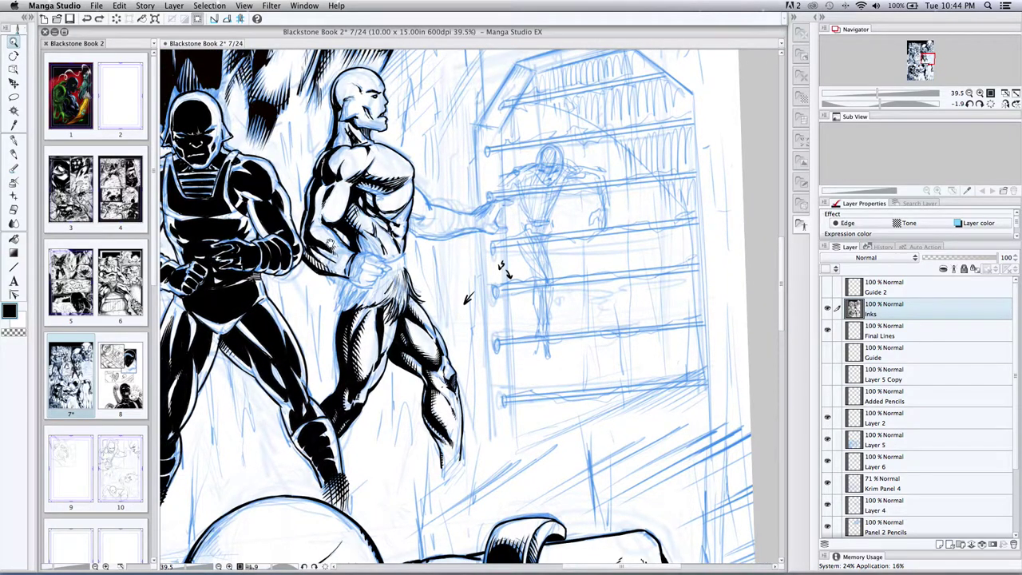
# Examine the figure's torso, fist and loincloth up close and in relation to the dark figure and the pencilled barred enclosure
pyautogui.moveTo(328, 238); pyautogui.dragTo(337, 275)
pyautogui.scroll(2, 348, 286)
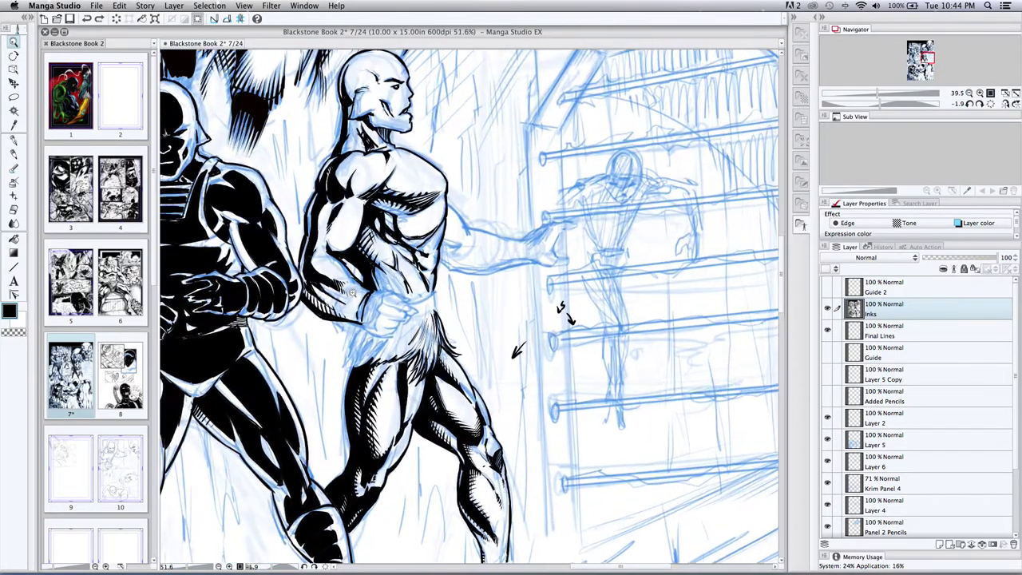
pyautogui.click(13, 140)
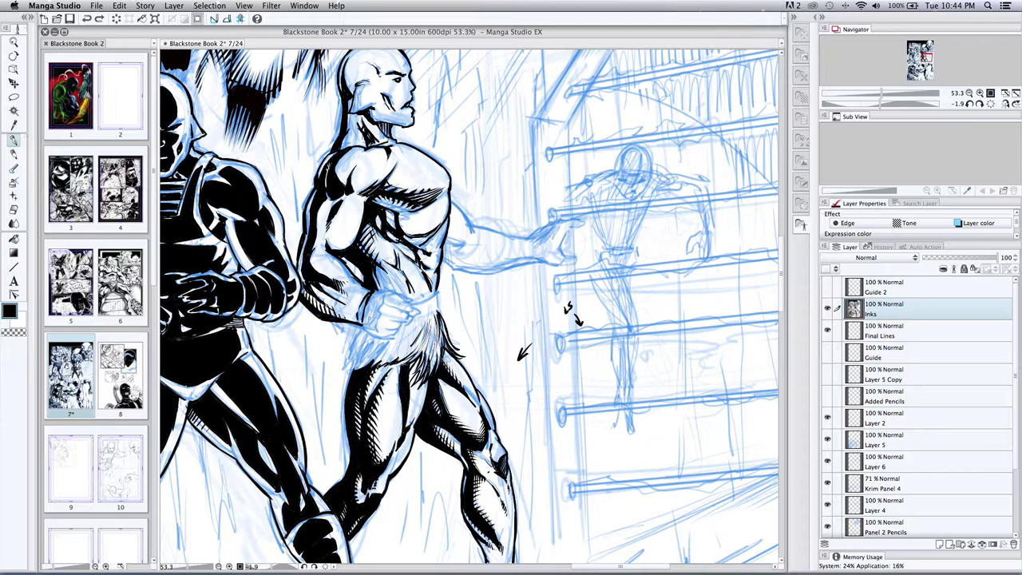
pyautogui.moveTo(359, 323); pyautogui.dragTo(393, 336)
pyautogui.click(14, 43)
pyautogui.moveTo(300, 296)
pyautogui.mouseDown()
pyautogui.moveTo(289, 292)
pyautogui.moveTo(294, 302)
pyautogui.mouseUp()
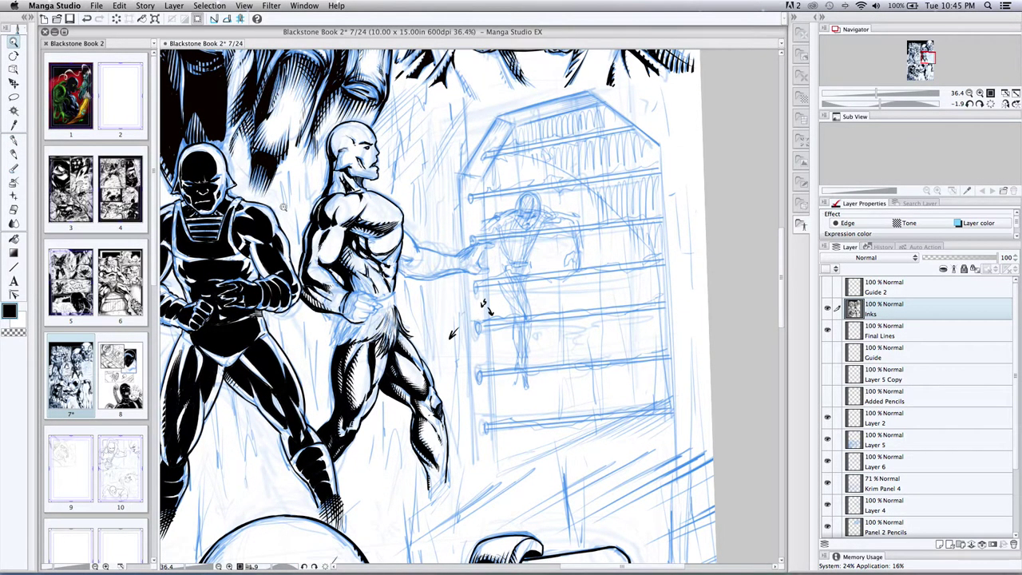
pyautogui.moveTo(285, 209); pyautogui.dragTo(267, 214)
pyautogui.moveTo(349, 134); pyautogui.dragTo(368, 152)
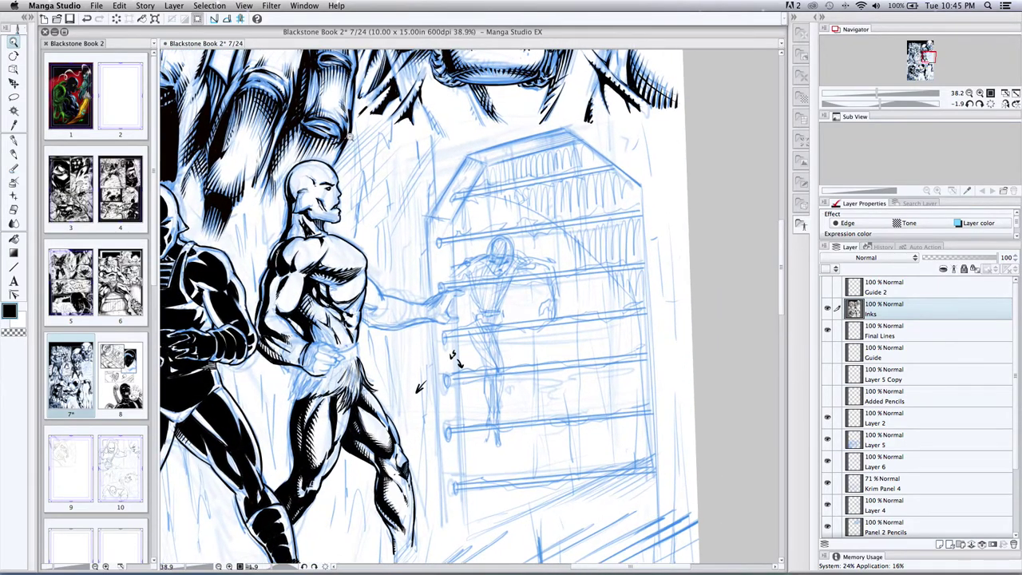
pyautogui.click(13, 139)
pyautogui.moveTo(341, 479); pyautogui.dragTo(360, 385)
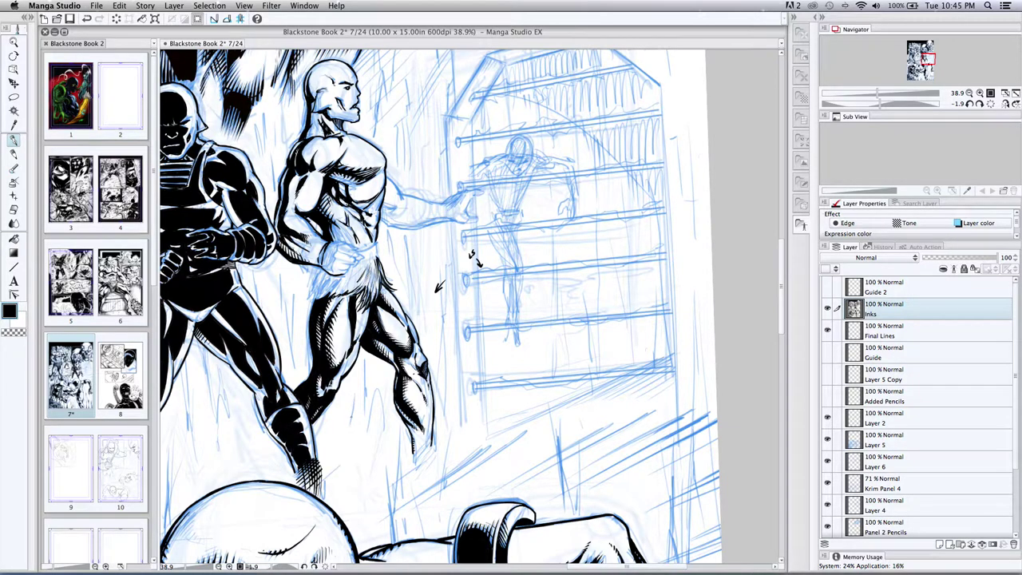
pyautogui.moveTo(351, 364)
pyautogui.mouseDown()
pyautogui.moveTo(355, 423)
pyautogui.moveTo(382, 388)
pyautogui.mouseUp()
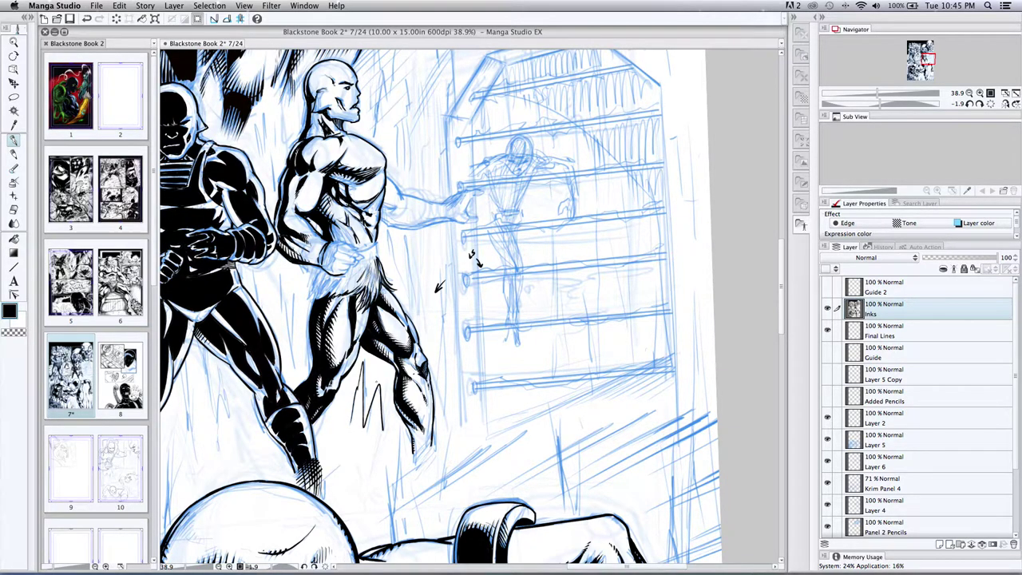
pyautogui.press('super+z')
pyautogui.press('super+z')
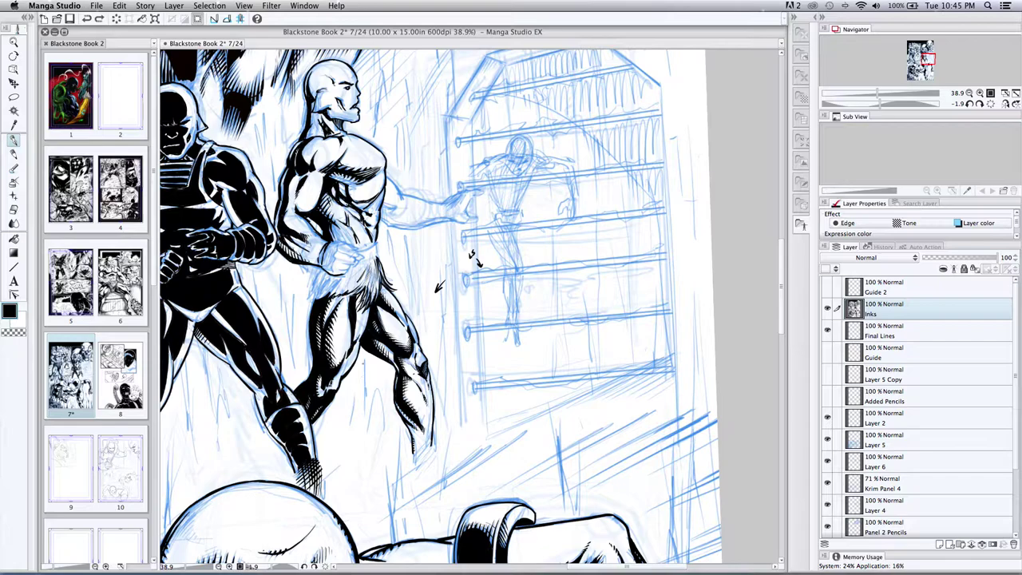
# Ink rough vertical texture lines on the background between the bald figure's legs, with broken ground marks beneath them
pyautogui.moveTo(363, 364); pyautogui.dragTo(366, 435)
pyautogui.moveTo(362, 390)
pyautogui.mouseDown()
pyautogui.moveTo(369, 393)
pyautogui.moveTo(357, 439)
pyautogui.mouseUp()
pyautogui.moveTo(387, 370); pyautogui.dragTo(391, 435)
pyautogui.moveTo(340, 406); pyautogui.dragTo(338, 433)
pyautogui.moveTo(344, 385)
pyautogui.mouseDown()
pyautogui.moveTo(342, 417)
pyautogui.moveTo(344, 400)
pyautogui.mouseUp()
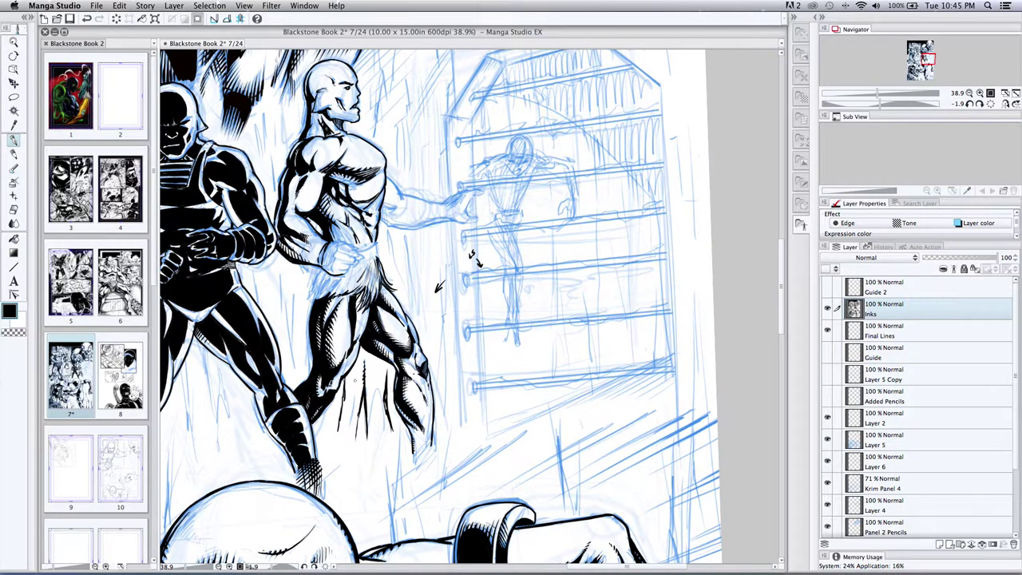
pyautogui.moveTo(365, 417)
pyautogui.mouseDown()
pyautogui.moveTo(374, 449)
pyautogui.moveTo(329, 457)
pyautogui.mouseUp()
pyautogui.moveTo(403, 456); pyautogui.dragTo(328, 451)
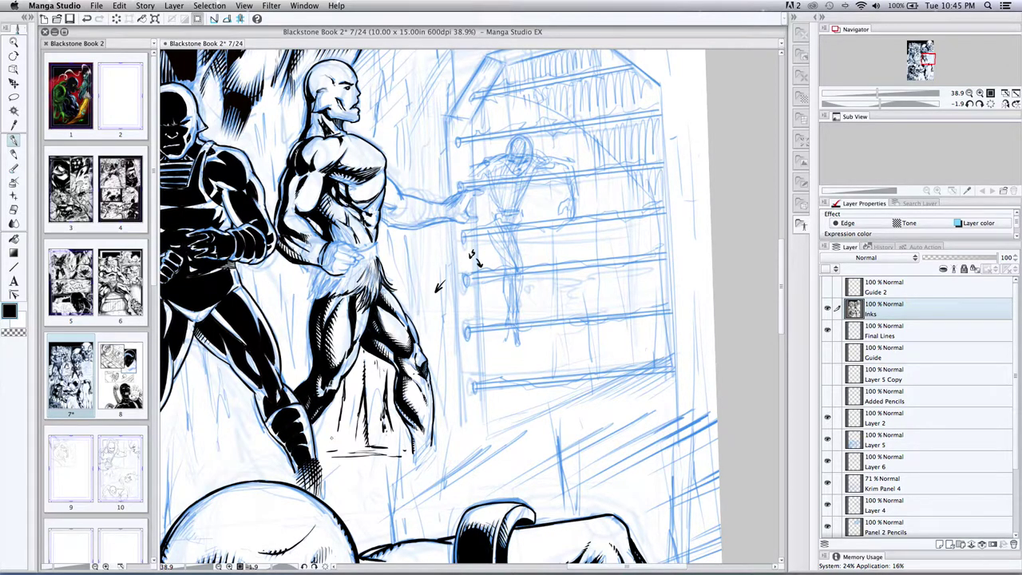
pyautogui.moveTo(341, 406)
pyautogui.mouseDown()
pyautogui.moveTo(327, 448)
pyautogui.moveTo(320, 433)
pyautogui.mouseUp()
pyautogui.moveTo(321, 432); pyautogui.dragTo(316, 443)
# Ink jagged vertical texture lines on the background in front of the bald figure's hip and thigh
pyautogui.moveTo(409, 312); pyautogui.dragTo(407, 239)
pyautogui.moveTo(414, 285); pyautogui.dragTo(409, 259)
pyautogui.moveTo(420, 309); pyautogui.dragTo(415, 277)
pyautogui.moveTo(425, 333); pyautogui.dragTo(417, 289)
pyautogui.moveTo(428, 334); pyautogui.dragTo(418, 284)
pyautogui.moveTo(425, 321)
pyautogui.mouseDown()
pyautogui.moveTo(418, 274)
pyautogui.moveTo(396, 270)
pyautogui.moveTo(390, 234)
pyautogui.mouseUp()
pyautogui.moveTo(399, 283); pyautogui.dragTo(399, 271)
pyautogui.moveTo(402, 291)
pyautogui.mouseDown()
pyautogui.moveTo(395, 261)
pyautogui.moveTo(399, 286)
pyautogui.mouseUp()
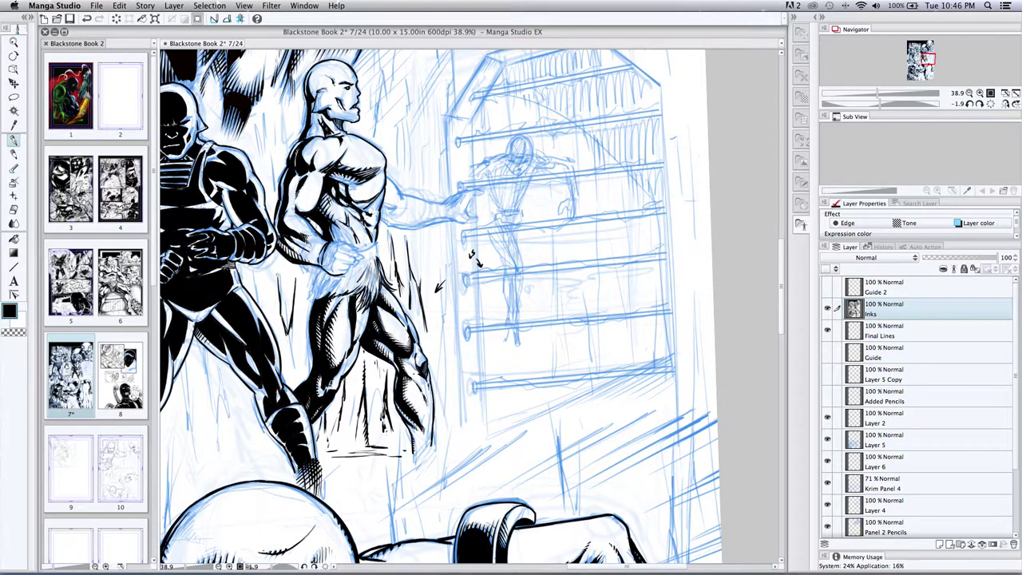
# Ink vertical background texture lines in the gap between the dark figure and the bald figure, from leg level up to the shoulders
pyautogui.moveTo(290, 330)
pyautogui.mouseDown()
pyautogui.moveTo(286, 376)
pyautogui.moveTo(292, 339)
pyautogui.moveTo(297, 390)
pyautogui.mouseUp()
pyautogui.moveTo(254, 264); pyautogui.dragTo(254, 292)
pyautogui.moveTo(304, 258); pyautogui.dragTo(327, 375)
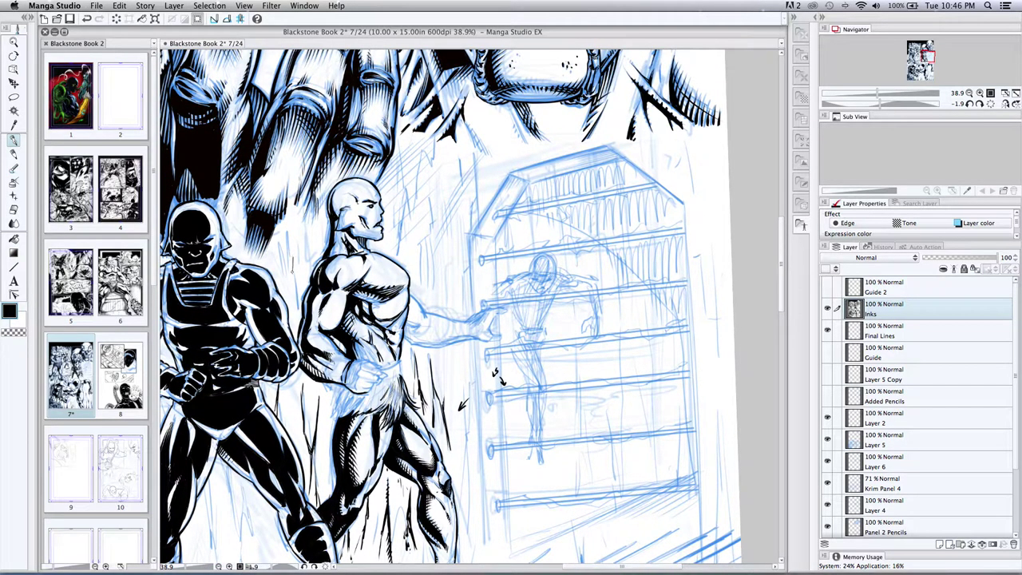
pyautogui.moveTo(295, 318)
pyautogui.mouseDown()
pyautogui.moveTo(294, 245)
pyautogui.moveTo(305, 246)
pyautogui.mouseUp()
pyautogui.moveTo(274, 272); pyautogui.dragTo(278, 252)
# Ink tall jagged background lines in front of the bald figure's face and chest, plus a short one behind the head
pyautogui.moveTo(402, 228); pyautogui.dragTo(404, 211)
pyautogui.moveTo(402, 254)
pyautogui.mouseDown()
pyautogui.moveTo(403, 230)
pyautogui.moveTo(409, 258)
pyautogui.moveTo(417, 208)
pyautogui.moveTo(397, 184)
pyautogui.moveTo(419, 174)
pyautogui.mouseUp()
pyautogui.moveTo(420, 180); pyautogui.dragTo(422, 145)
pyautogui.moveTo(430, 168); pyautogui.dragTo(433, 142)
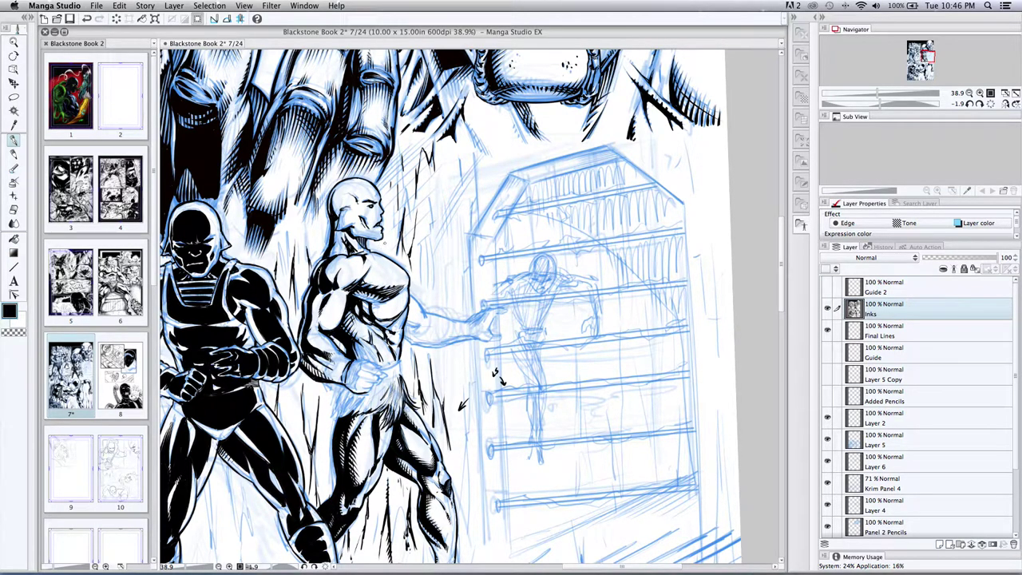
pyautogui.moveTo(387, 252); pyautogui.dragTo(386, 219)
pyautogui.moveTo(307, 240); pyautogui.dragTo(304, 225)
# Ink pointed fur tufts on the rear part of the loincloth, below the bald figure's fist
pyautogui.moveTo(343, 385)
pyautogui.mouseDown()
pyautogui.moveTo(329, 416)
pyautogui.moveTo(329, 398)
pyautogui.mouseUp()
pyautogui.moveTo(344, 401); pyautogui.dragTo(338, 393)
pyautogui.moveTo(342, 410); pyautogui.dragTo(332, 400)
pyautogui.moveTo(337, 418); pyautogui.dragTo(333, 403)
pyautogui.moveTo(344, 416)
pyautogui.mouseDown()
pyautogui.moveTo(337, 395)
pyautogui.moveTo(334, 409)
pyautogui.moveTo(352, 393)
pyautogui.mouseUp()
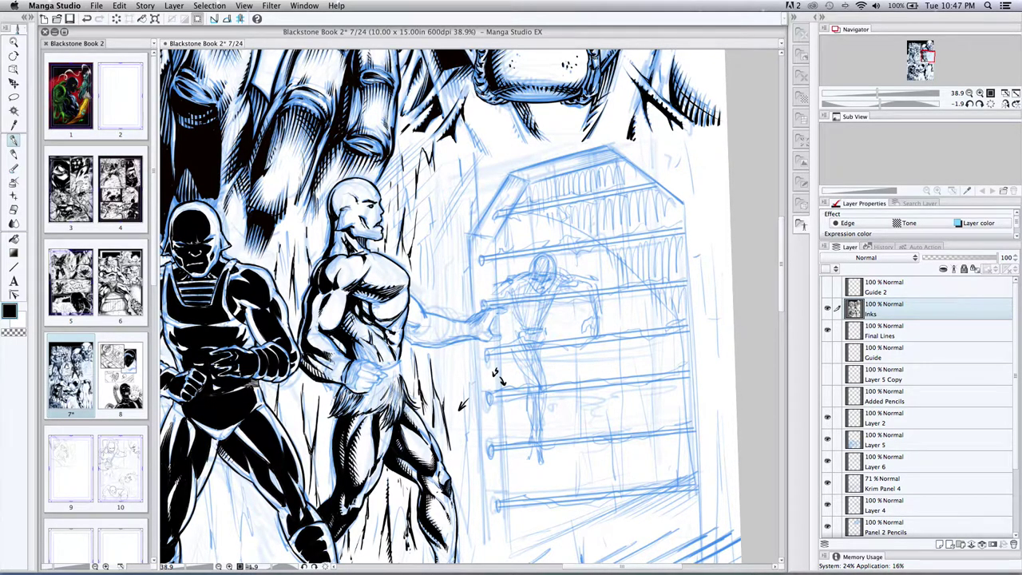
# Continue the fur strokes across the middle and ragged hem of the loincloth to its front edge
pyautogui.moveTo(367, 408); pyautogui.dragTo(354, 396)
pyautogui.moveTo(372, 409)
pyautogui.mouseDown()
pyautogui.moveTo(358, 394)
pyautogui.moveTo(372, 397)
pyautogui.moveTo(381, 384)
pyautogui.mouseUp()
pyautogui.moveTo(392, 391); pyautogui.dragTo(383, 381)
pyautogui.moveTo(395, 396)
pyautogui.mouseDown()
pyautogui.moveTo(388, 383)
pyautogui.moveTo(382, 409)
pyautogui.mouseUp()
pyautogui.moveTo(387, 426)
pyautogui.mouseDown()
pyautogui.moveTo(376, 413)
pyautogui.moveTo(383, 418)
pyautogui.moveTo(351, 414)
pyautogui.mouseUp()
pyautogui.moveTo(364, 422)
pyautogui.mouseDown()
pyautogui.moveTo(353, 416)
pyautogui.moveTo(361, 412)
pyautogui.mouseUp()
pyautogui.moveTo(378, 420)
pyautogui.mouseDown()
pyautogui.moveTo(366, 409)
pyautogui.moveTo(402, 396)
pyautogui.mouseUp()
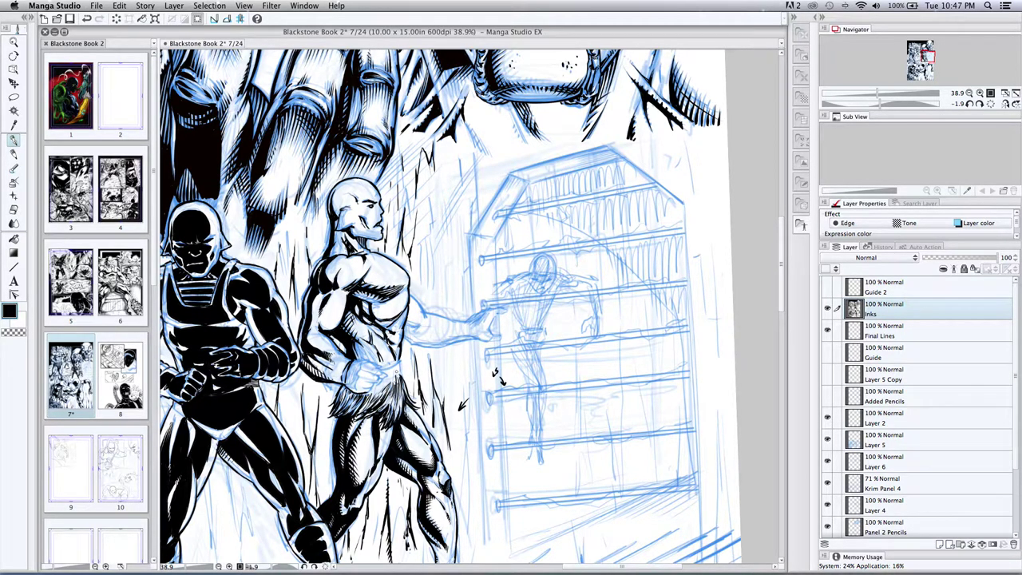
# Ink the loincloth's waistline and darken its fur with dense strokes beneath the waist and fist
pyautogui.moveTo(406, 380); pyautogui.dragTo(393, 373)
pyautogui.moveTo(398, 385); pyautogui.dragTo(390, 376)
pyautogui.moveTo(395, 389); pyautogui.dragTo(388, 376)
pyautogui.moveTo(394, 390); pyautogui.dragTo(384, 377)
pyautogui.moveTo(391, 396); pyautogui.dragTo(377, 380)
pyautogui.moveTo(383, 396)
pyautogui.mouseDown()
pyautogui.moveTo(371, 382)
pyautogui.moveTo(400, 368)
pyautogui.moveTo(406, 381)
pyautogui.mouseUp()
pyautogui.moveTo(413, 399); pyautogui.dragTo(406, 384)
pyautogui.moveTo(345, 400); pyautogui.dragTo(337, 387)
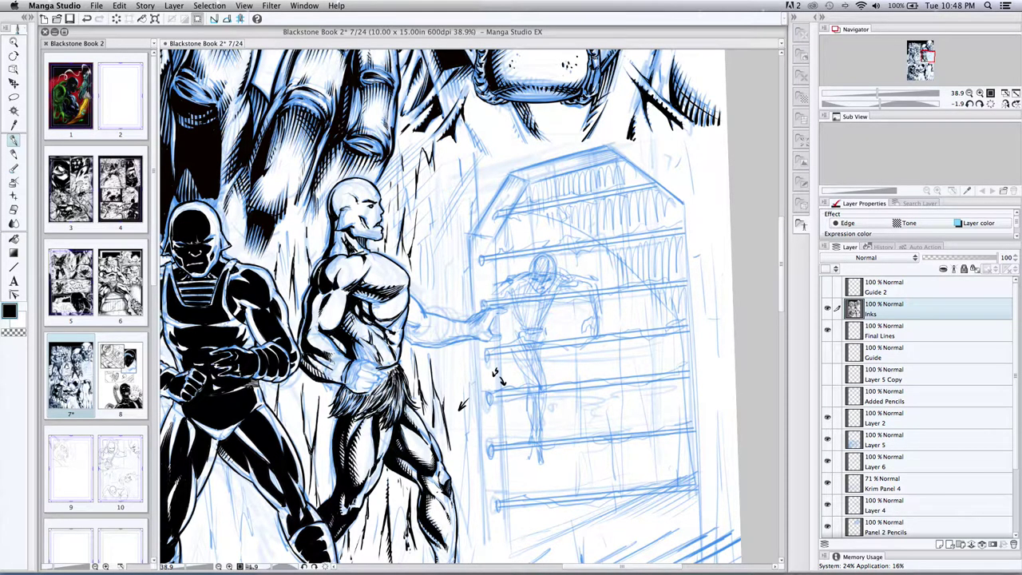
# Outline the upper and lower contours of the bald figure's outstretched arm from the chest to the wrist
pyautogui.moveTo(409, 291); pyautogui.dragTo(429, 319)
pyautogui.moveTo(424, 312); pyautogui.dragTo(472, 327)
pyautogui.moveTo(401, 334)
pyautogui.mouseDown()
pyautogui.moveTo(441, 349)
pyautogui.moveTo(475, 339)
pyautogui.mouseUp()
pyautogui.moveTo(425, 324); pyautogui.dragTo(421, 329)
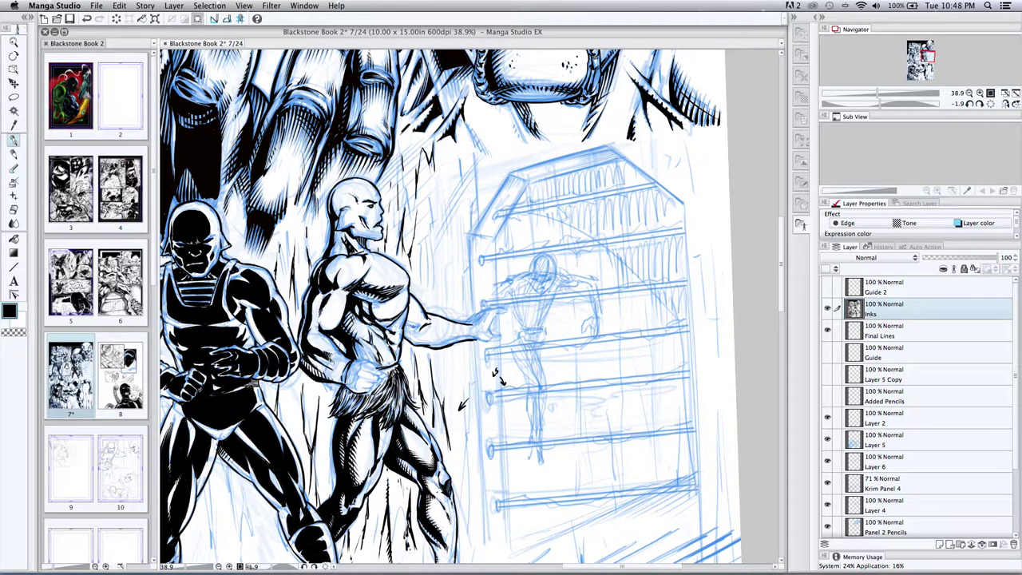
# Add shadow strokes at the outstretched arm's elbow and thicken the underside of its forearm
pyautogui.moveTo(413, 324); pyautogui.dragTo(408, 327)
pyautogui.moveTo(410, 315)
pyautogui.mouseDown()
pyautogui.moveTo(407, 324)
pyautogui.moveTo(416, 319)
pyautogui.mouseUp()
pyautogui.moveTo(408, 325)
pyautogui.mouseDown()
pyautogui.moveTo(411, 311)
pyautogui.moveTo(415, 335)
pyautogui.mouseUp()
pyautogui.moveTo(424, 350); pyautogui.dragTo(429, 342)
pyautogui.moveTo(430, 349); pyautogui.dragTo(438, 342)
pyautogui.moveTo(441, 348); pyautogui.dragTo(457, 337)
pyautogui.moveTo(456, 343); pyautogui.dragTo(465, 337)
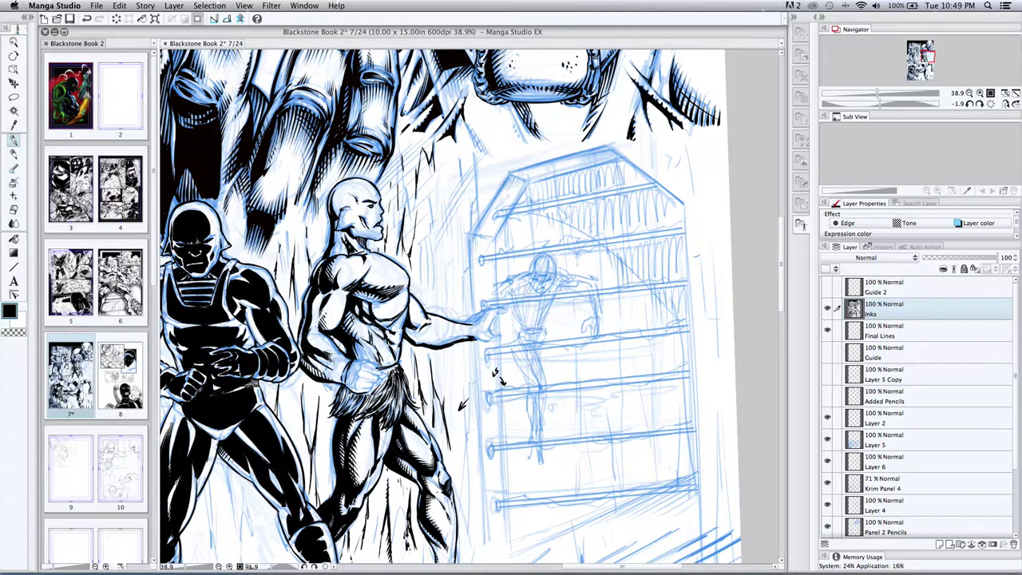
# Ink the barred enclosure's outer frame with straight lines along its sides and angled top
pyautogui.moveTo(509, 172)
pyautogui.mouseDown()
pyautogui.moveTo(466, 237)
pyautogui.moveTo(478, 320)
pyautogui.mouseUp()
pyautogui.keyDown('shift'); pyautogui.click(486, 553); pyautogui.keyUp('shift')
pyautogui.moveTo(508, 173)
pyautogui.mouseDown()
pyautogui.moveTo(610, 145)
pyautogui.moveTo(679, 194)
pyautogui.mouseUp()
pyautogui.moveTo(607, 147)
pyautogui.mouseDown()
pyautogui.moveTo(683, 202)
pyautogui.moveTo(700, 534)
pyautogui.mouseUp()
pyautogui.moveTo(685, 204); pyautogui.dragTo(701, 535)
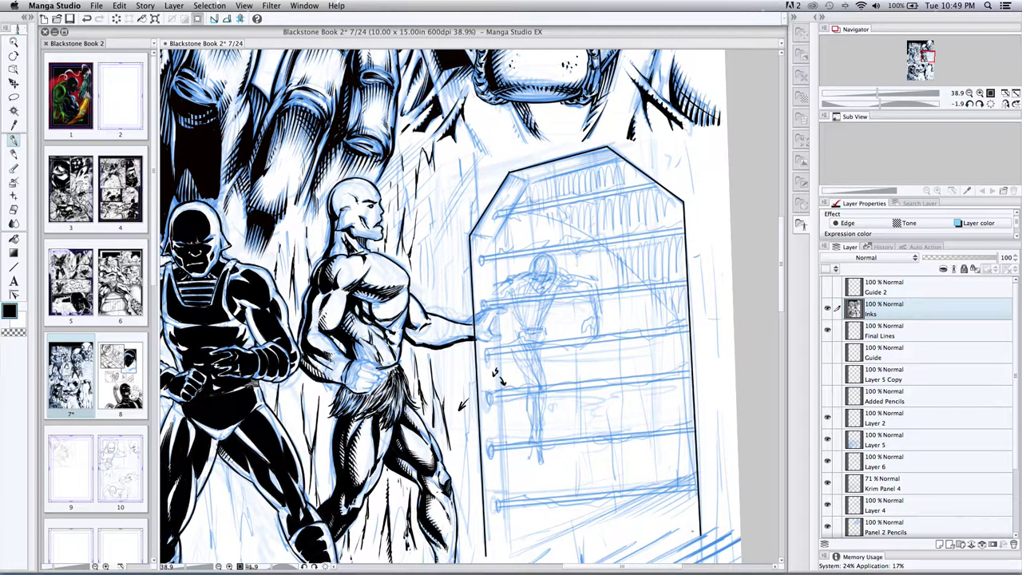
# Ink the enclosure frame's inner edge and the short corner lines joining it to the outer edge to show thickness
pyautogui.click(621, 157)
pyautogui.keyDown('shift'); pyautogui.click(530, 183); pyautogui.keyUp('shift')
pyautogui.moveTo(495, 237); pyautogui.dragTo(509, 546)
pyautogui.moveTo(510, 172); pyautogui.dragTo(529, 183)
pyautogui.moveTo(472, 235)
pyautogui.mouseDown()
pyautogui.moveTo(494, 238)
pyautogui.moveTo(469, 239)
pyautogui.mouseUp()
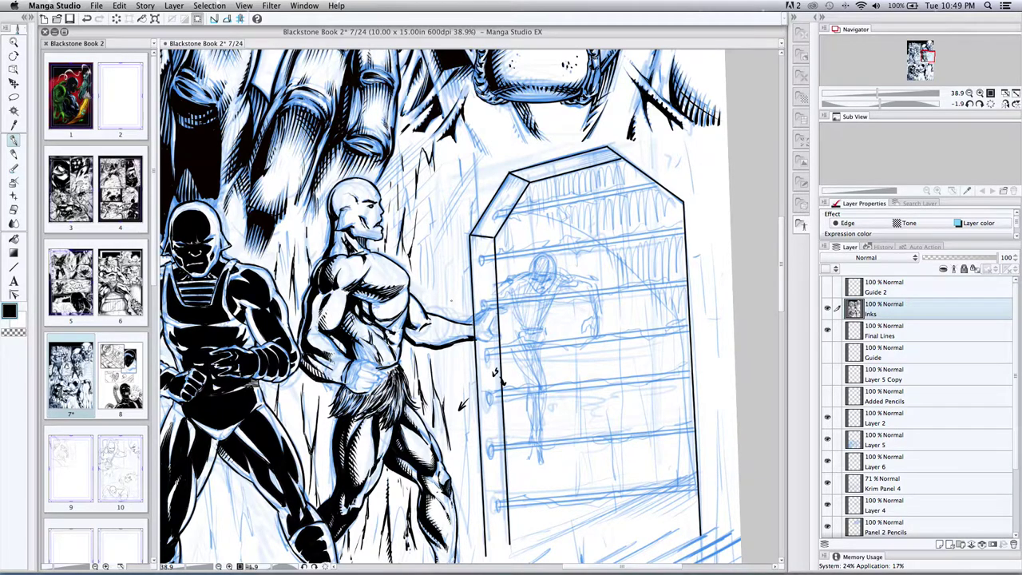
# Review the whole page, checking the horned face, the clawed hand and the surrounding panels against the new inks
pyautogui.click(15, 43)
pyautogui.moveTo(261, 226); pyautogui.dragTo(245, 208)
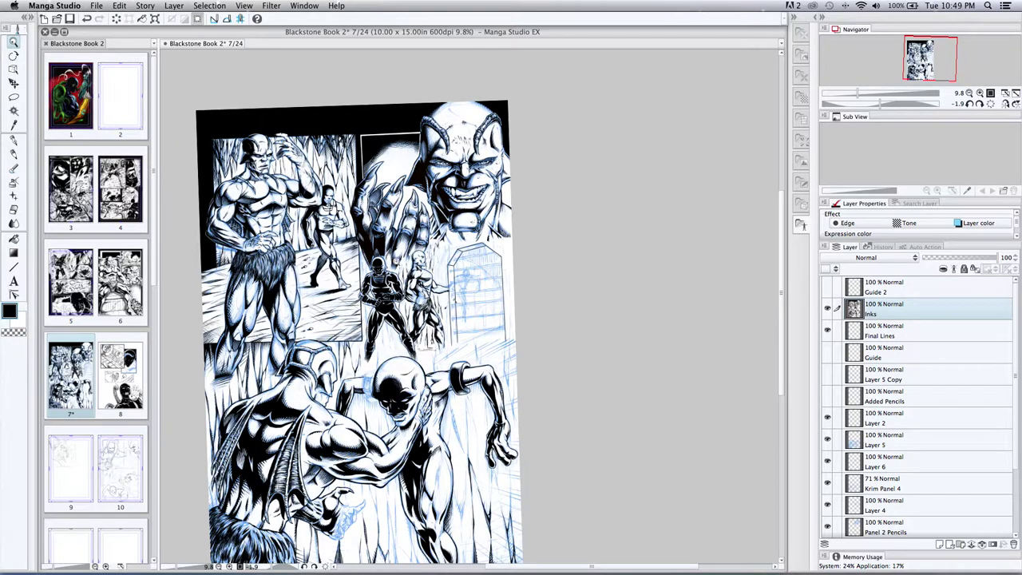
pyautogui.moveTo(440, 132); pyautogui.dragTo(472, 139)
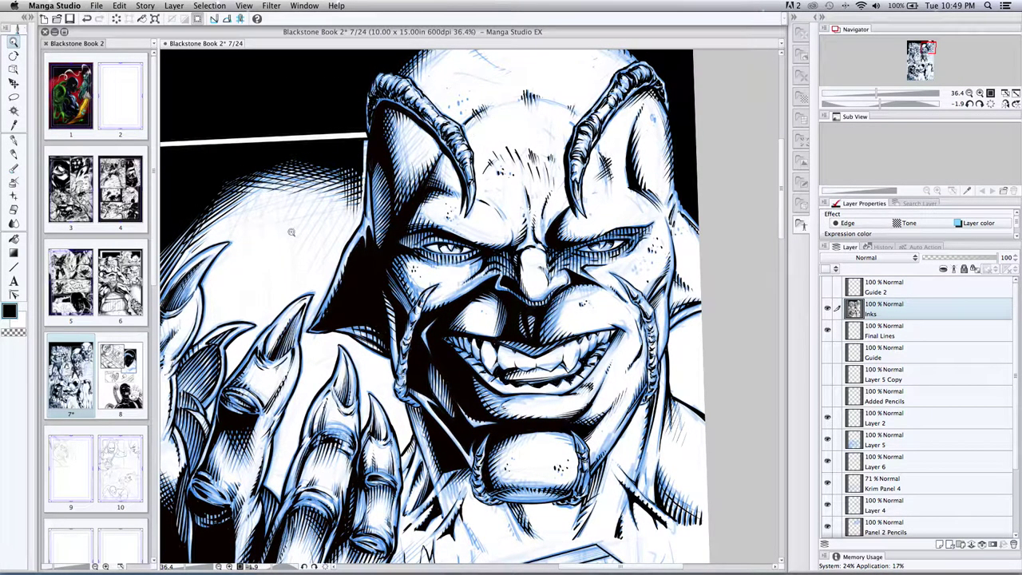
pyautogui.keyDown('alt'); pyautogui.click(318, 267); pyautogui.keyUp('alt')
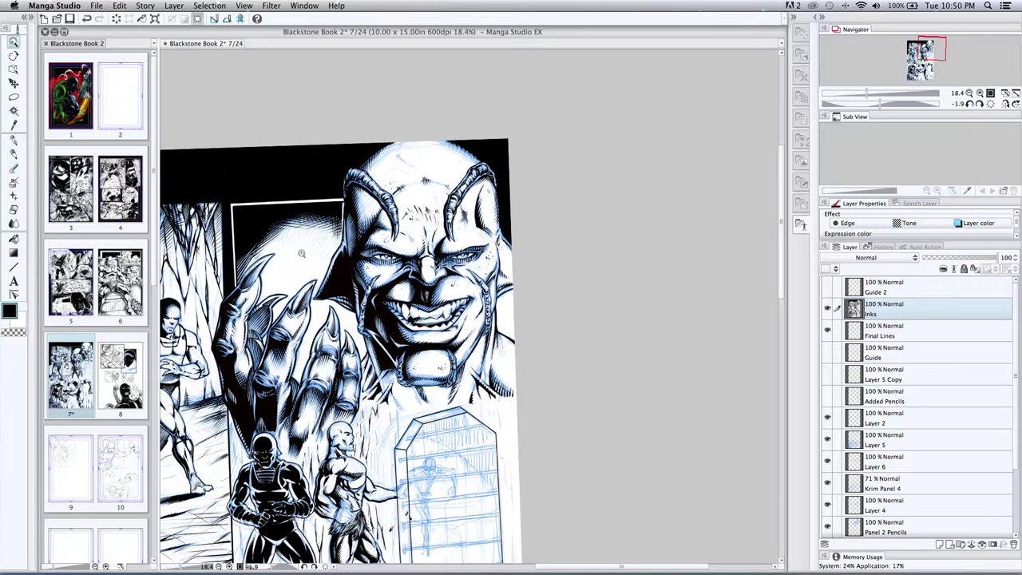
pyautogui.moveTo(301, 254); pyautogui.dragTo(504, 176)
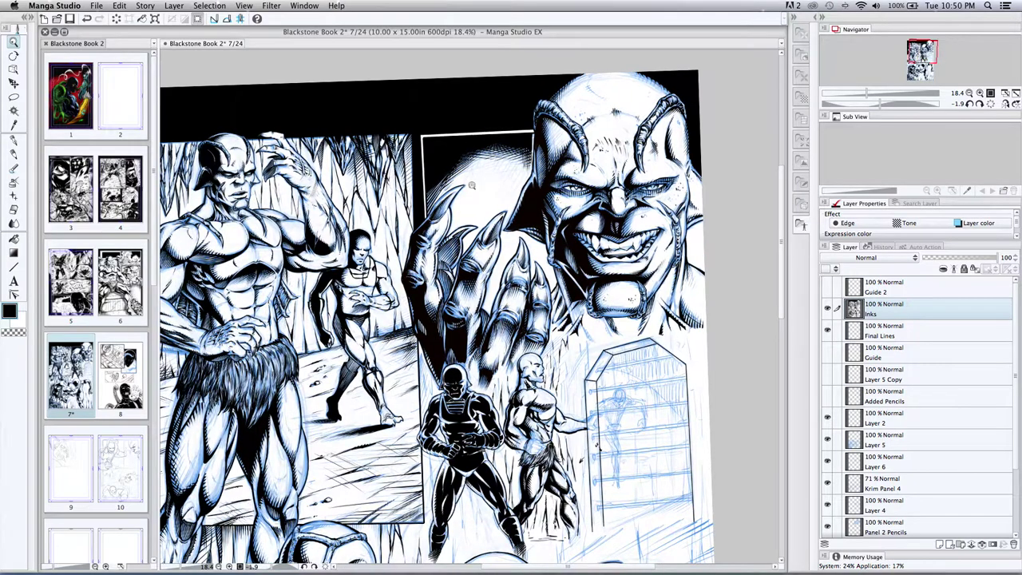
pyautogui.moveTo(294, 287); pyautogui.dragTo(363, 246)
pyautogui.moveTo(440, 443); pyautogui.dragTo(399, 339)
pyautogui.moveTo(332, 277); pyautogui.dragTo(379, 364)
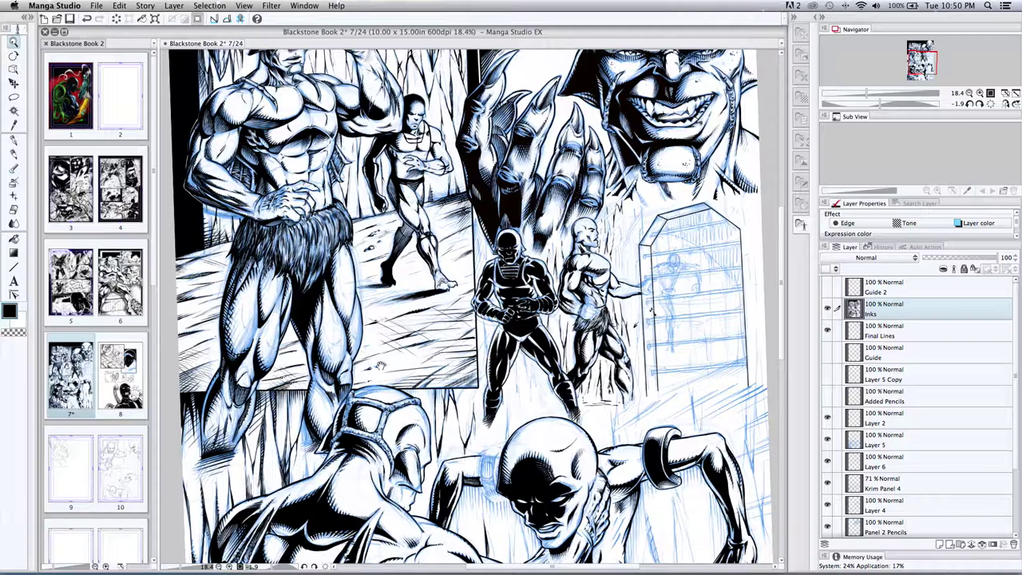